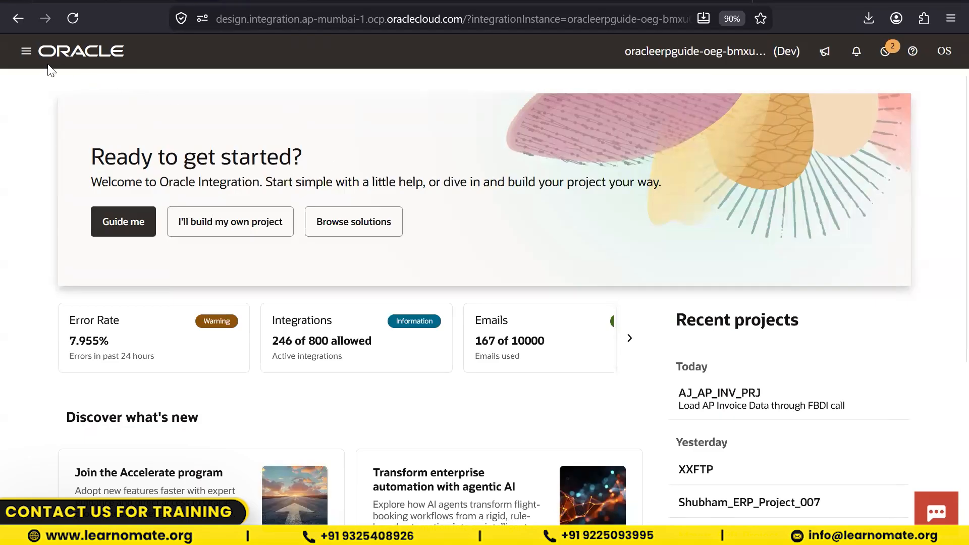
Open the Call_BIP_Report_from_OIC integration from the list of design integrations
{"action": "left_click", "coordinate": [23, 55]}
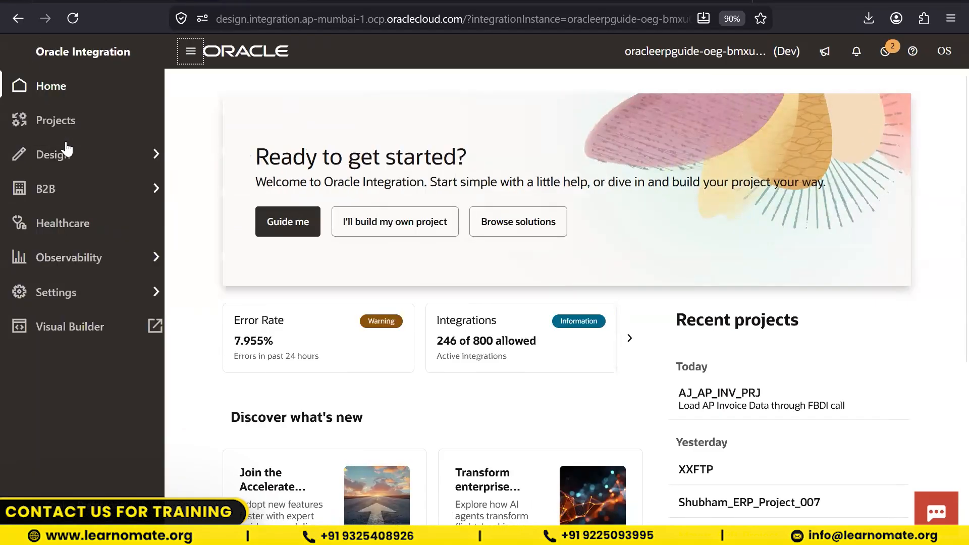
{"action": "left_click", "coordinate": [151, 157]}
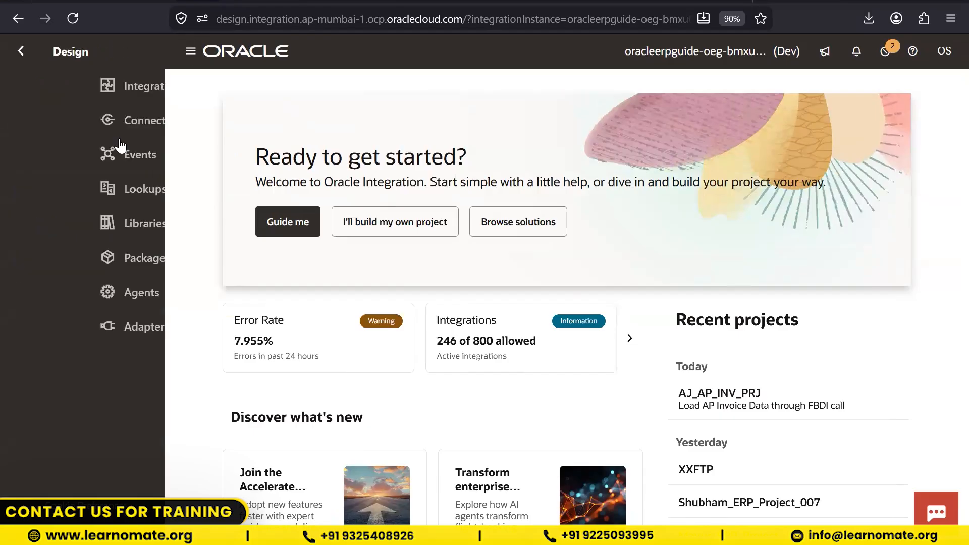
{"action": "left_click", "coordinate": [46, 93]}
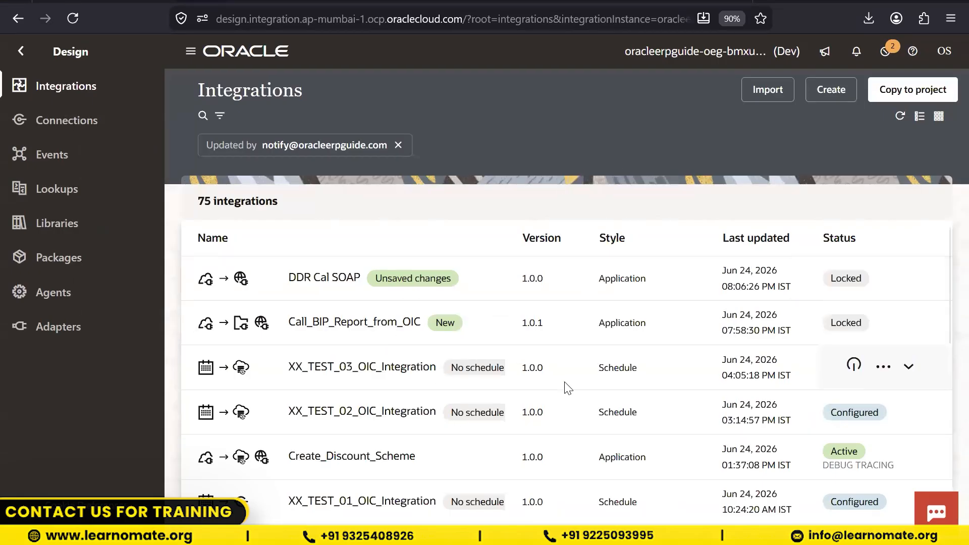
{"action": "left_click", "coordinate": [365, 323]}
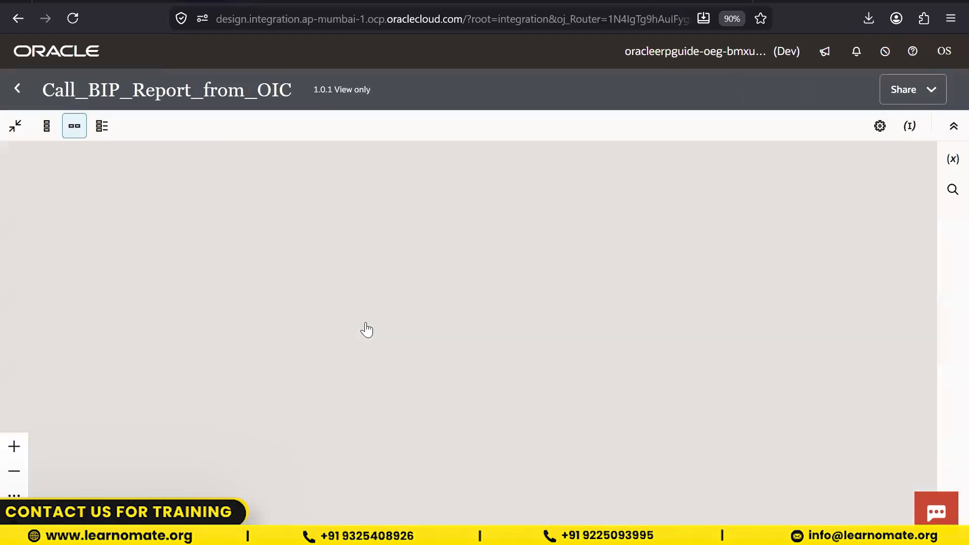
Examine the Call_BIP_Report_from_OIC flow from its trigger to the WriteFile_FTP invoke and check its global variables
{"action": "left_click_drag", "start_coordinate": [619, 237], "coordinate": [212, 268]}
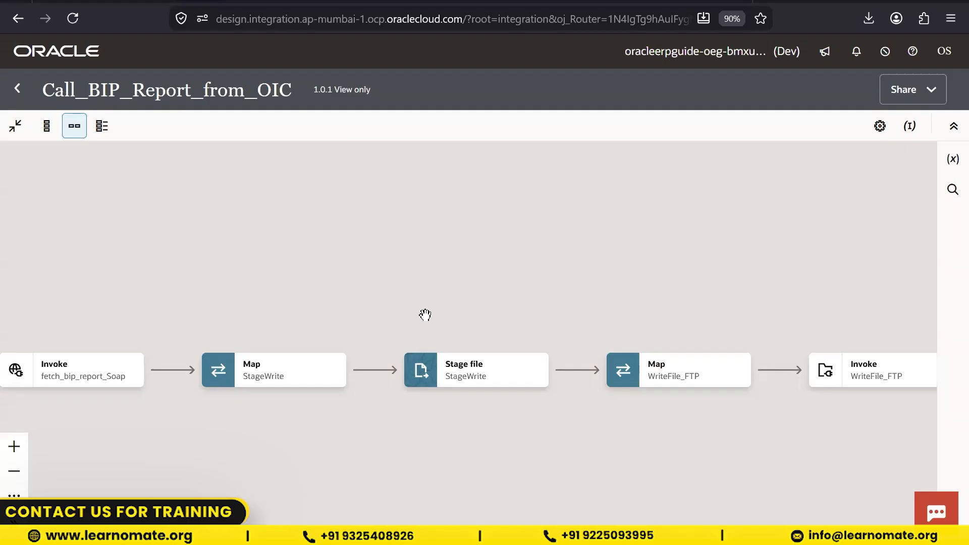
{"action": "left_click_drag", "start_coordinate": [262, 251], "coordinate": [772, 223]}
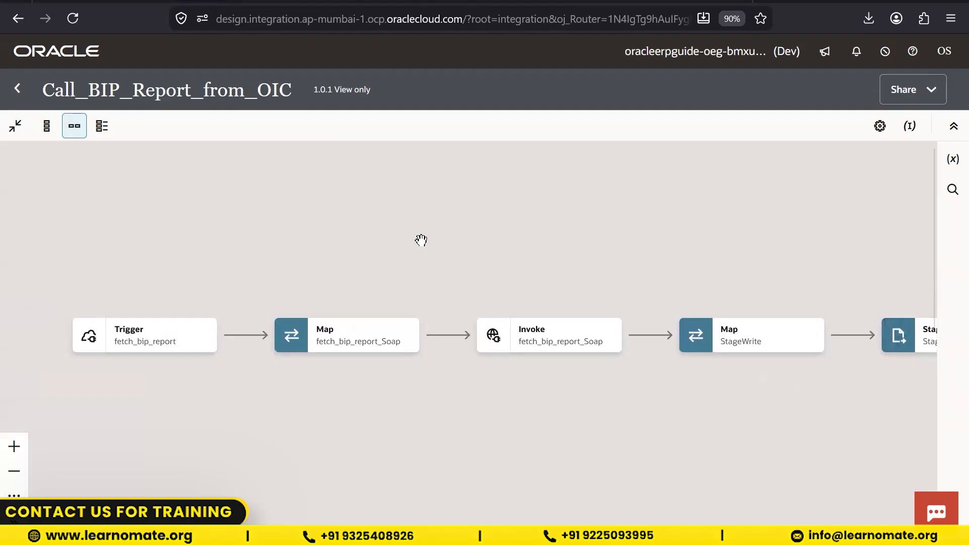
{"action": "left_click_drag", "start_coordinate": [421, 240], "coordinate": [128, 247]}
{"action": "left_click_drag", "start_coordinate": [476, 237], "coordinate": [113, 242]}
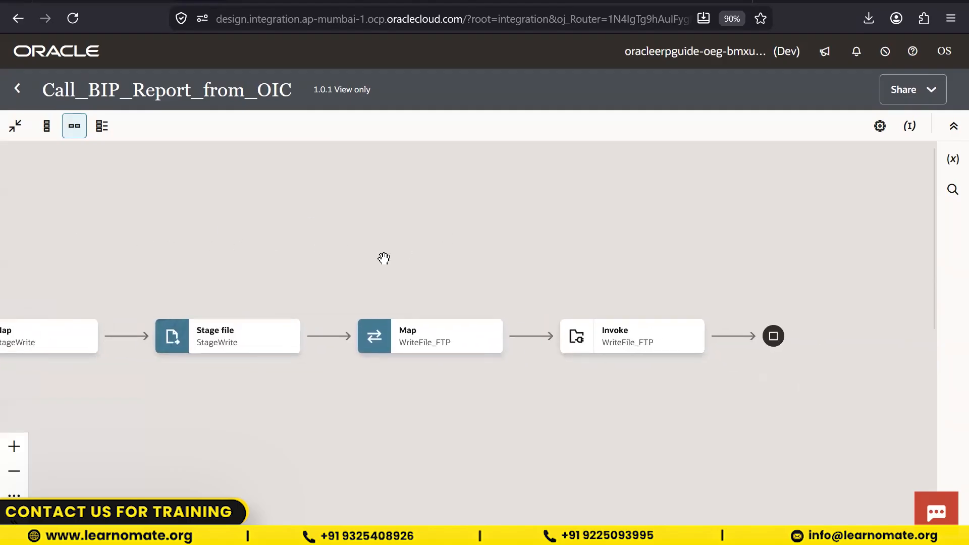
{"action": "left_click", "coordinate": [952, 161]}
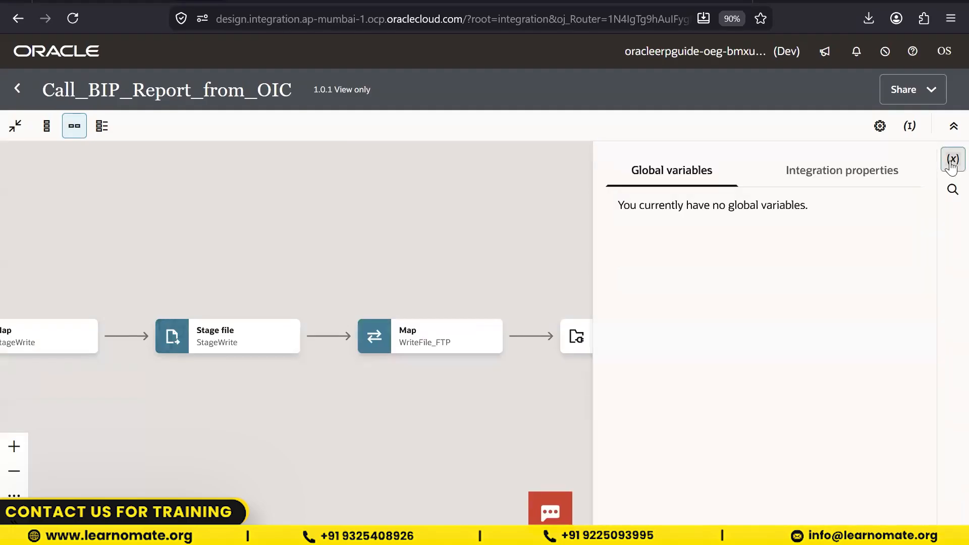
{"action": "left_click", "coordinate": [952, 160]}
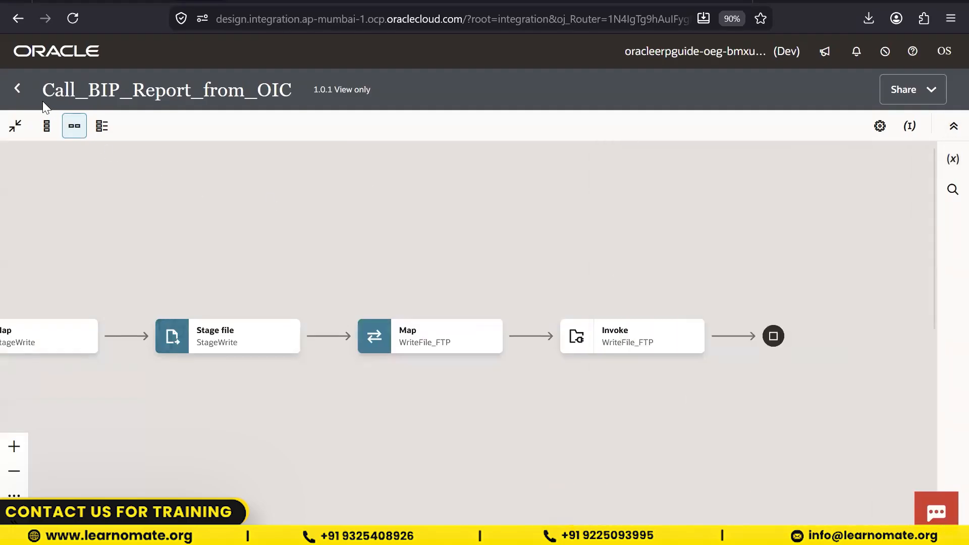
Return to the integrations list and open XX_TEST_02_OIC_Integration for editing
{"action": "left_click", "coordinate": [17, 89]}
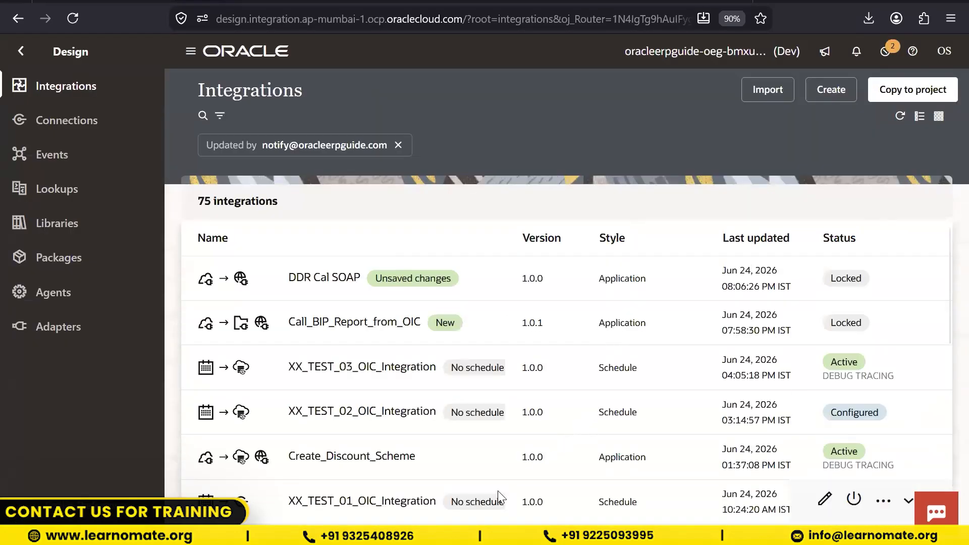
{"action": "scroll", "coordinate": [454, 452], "scroll_direction": "down", "scroll_amount": 2}
{"action": "mouse_move", "coordinate": [818, 309]}
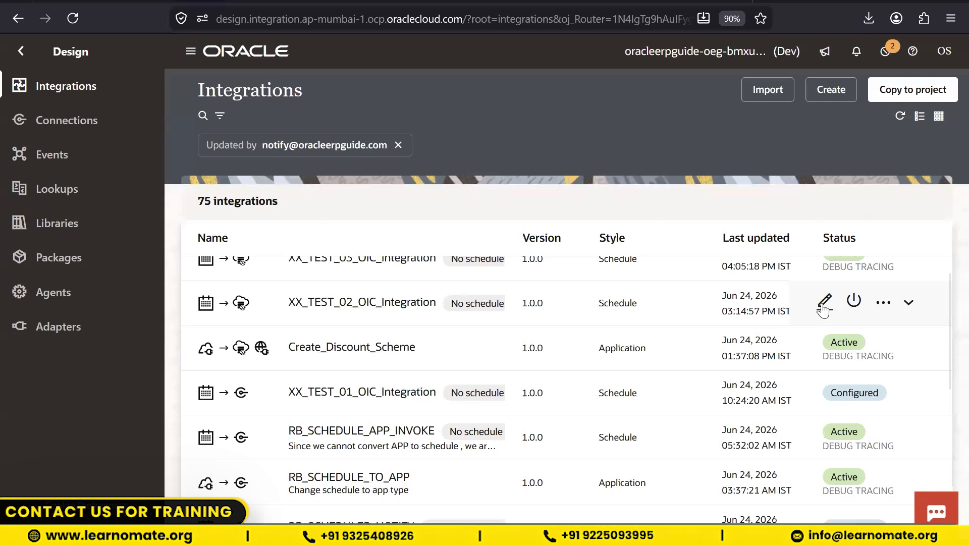
{"action": "left_click", "coordinate": [824, 305]}
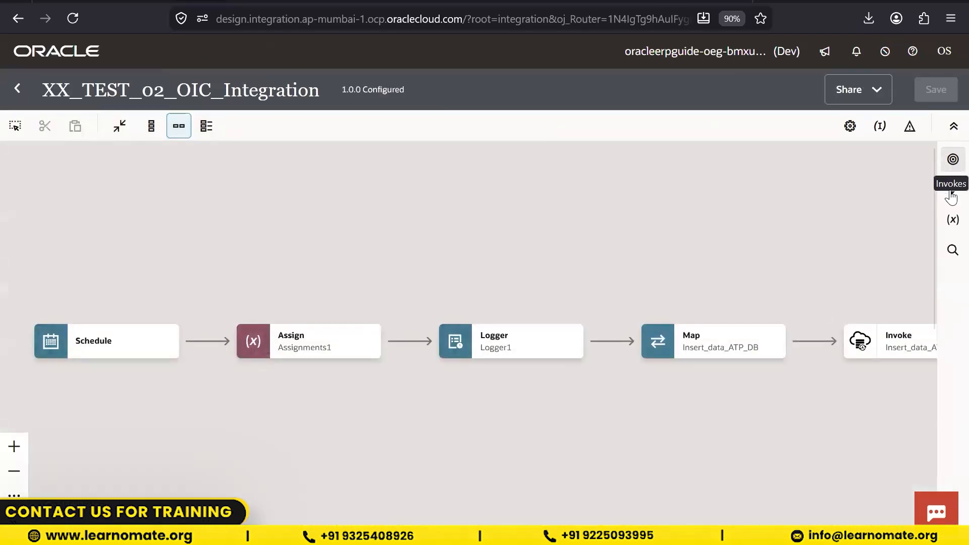
Review the actions available for the integration and examine its flow through the Insert_data_ATP_DB invoke to the end
{"action": "left_click", "coordinate": [953, 191]}
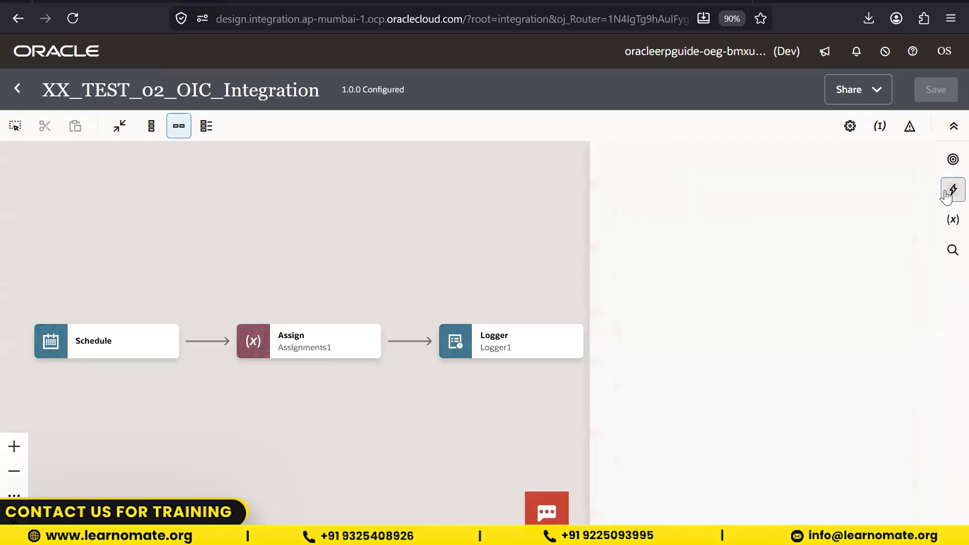
{"action": "scroll", "coordinate": [830, 402], "scroll_direction": "down", "scroll_amount": 10}
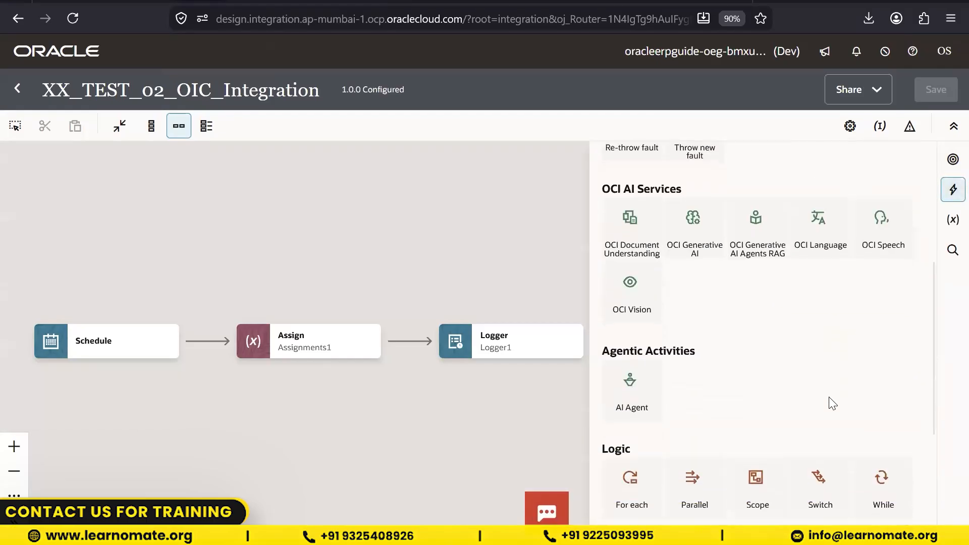
{"action": "left_click", "coordinate": [351, 290]}
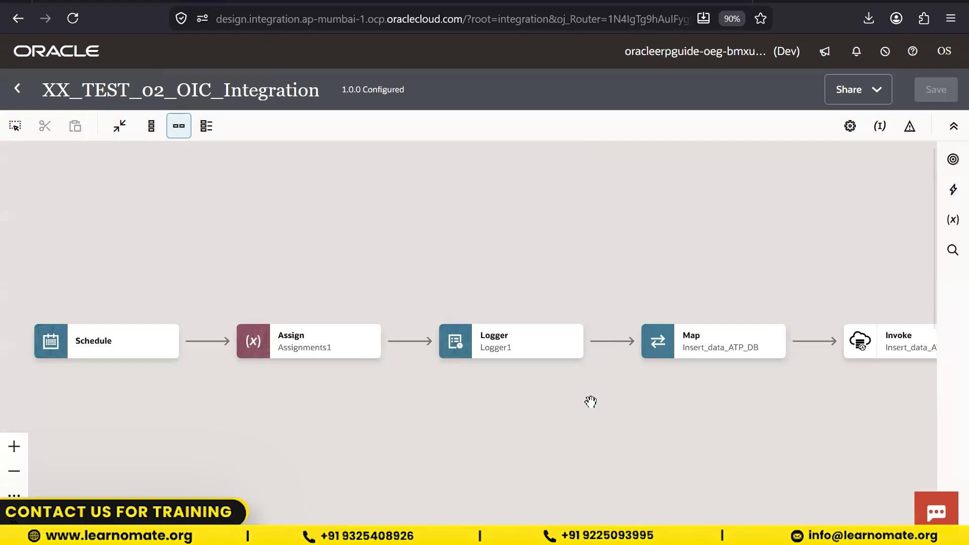
{"action": "left_click_drag", "start_coordinate": [636, 417], "coordinate": [344, 430]}
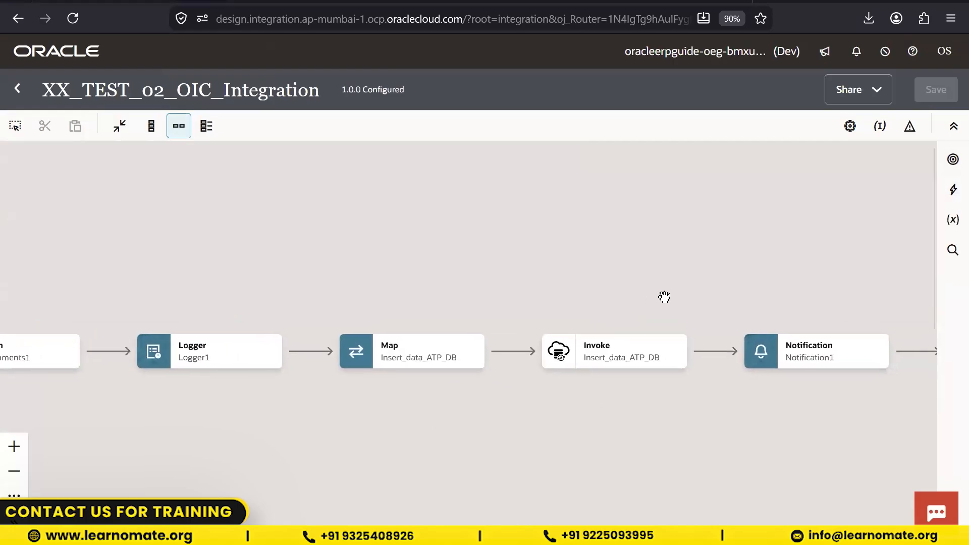
{"action": "mouse_move", "coordinate": [616, 357]}
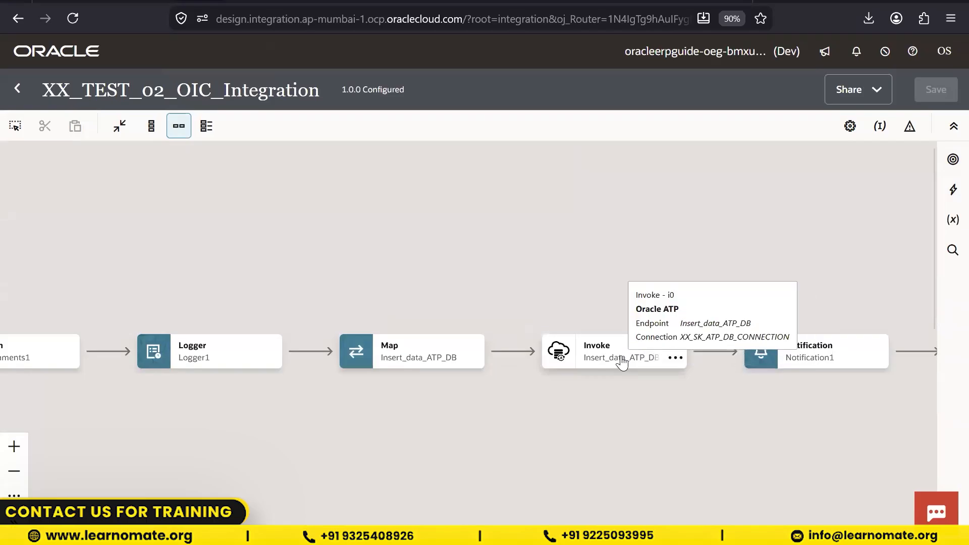
{"action": "left_click_drag", "start_coordinate": [653, 398], "coordinate": [429, 397]}
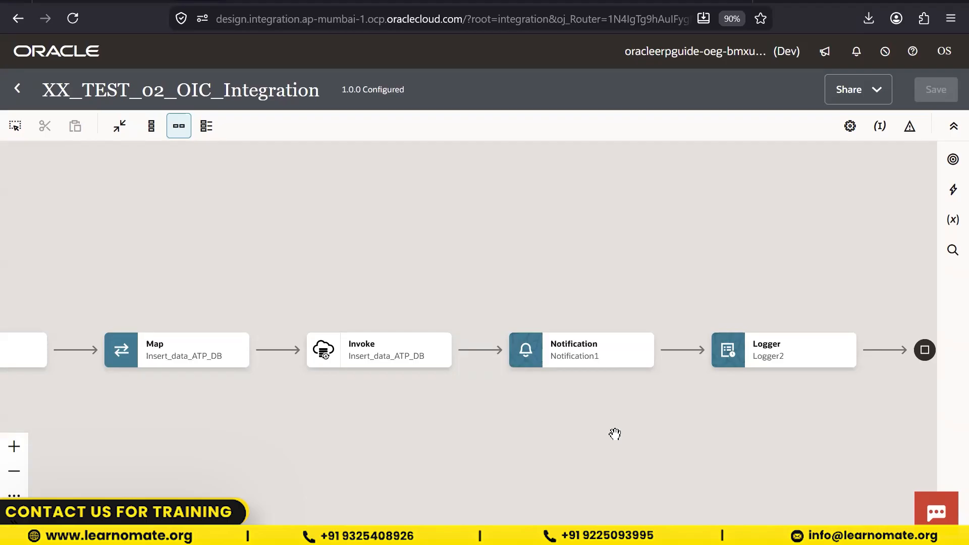
Add a For each action between Notification1 and Logger2, leaving its configuration empty
{"action": "left_click", "coordinate": [947, 194]}
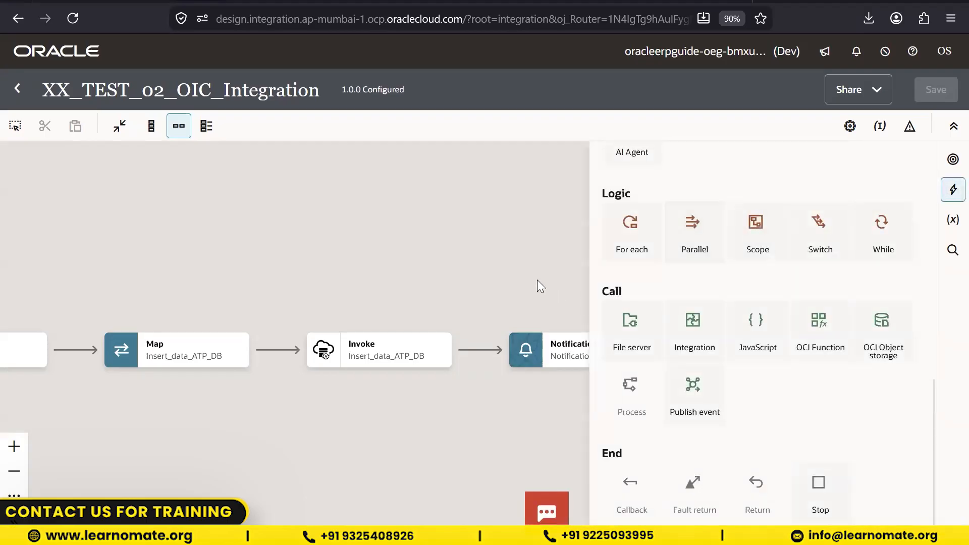
{"action": "left_click_drag", "start_coordinate": [448, 274], "coordinate": [251, 271]}
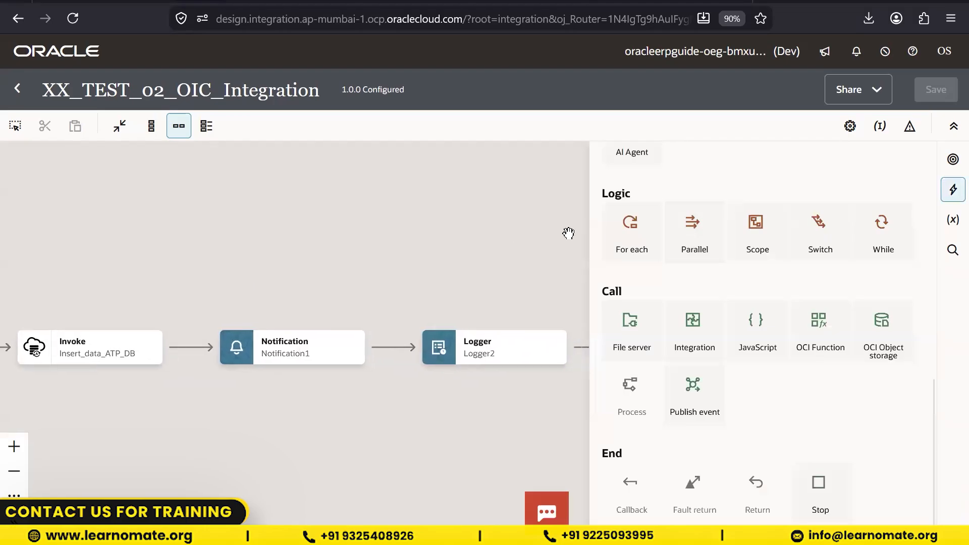
{"action": "left_click_drag", "start_coordinate": [631, 237], "coordinate": [383, 346]}
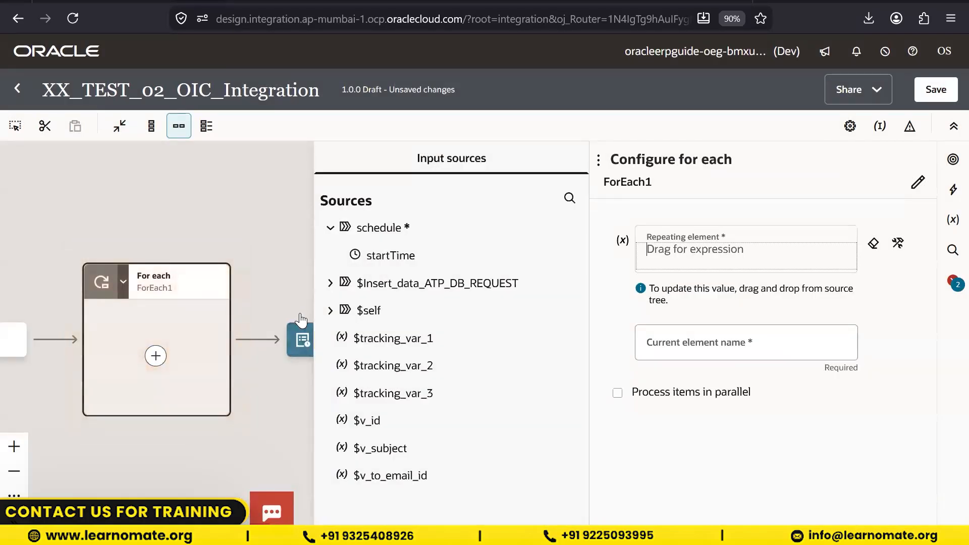
{"action": "left_click", "coordinate": [285, 203]}
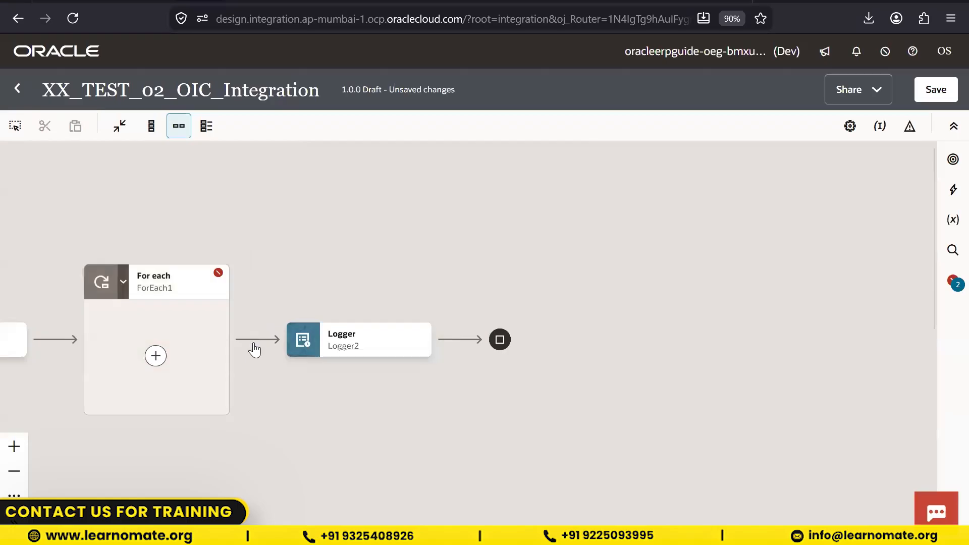
Add a Switch action between the For each action and Logger2, leaving its route condition undefined
{"action": "left_click", "coordinate": [951, 189]}
{"action": "scroll", "coordinate": [810, 286], "scroll_direction": "up", "scroll_amount": 3}
{"action": "left_click_drag", "start_coordinate": [820, 345], "coordinate": [253, 336]}
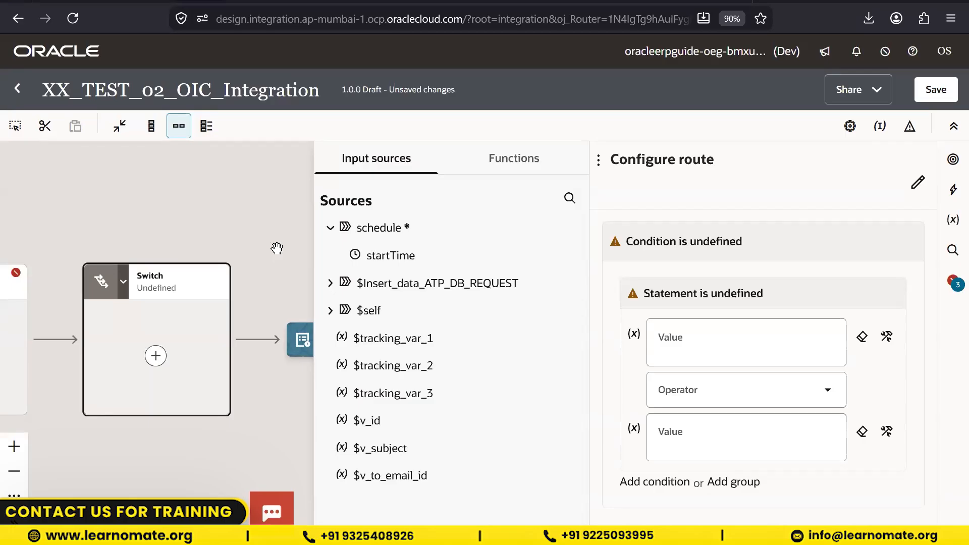
{"action": "left_click", "coordinate": [197, 192]}
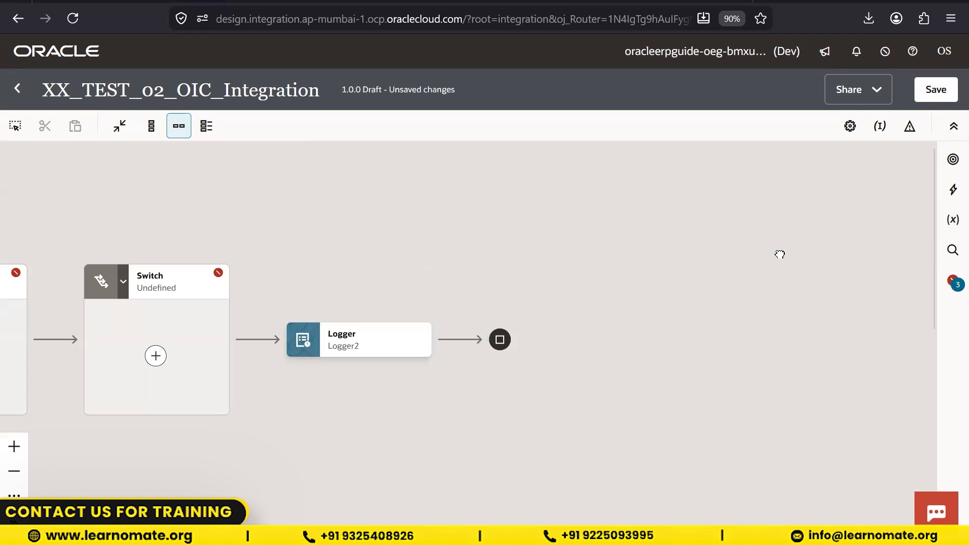
Examine the integration flow from the Schedule start through the assign, logger, map and invoke to the notification
{"action": "scroll", "coordinate": [780, 254], "scroll_direction": "left", "scroll_amount": 10}
{"action": "scroll", "coordinate": [638, 242], "scroll_direction": "left", "scroll_amount": 5}
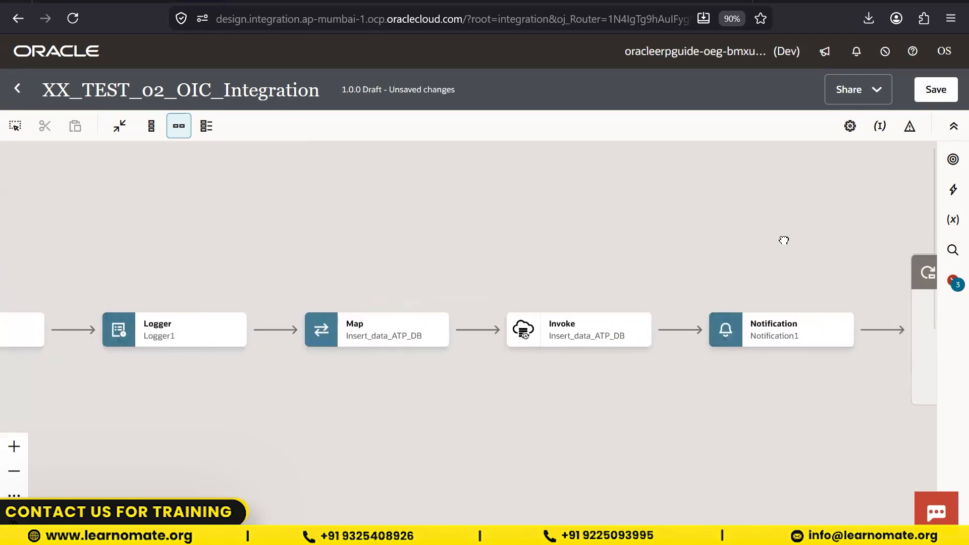
{"action": "scroll", "coordinate": [656, 227], "scroll_direction": "left", "scroll_amount": 5}
{"action": "scroll", "coordinate": [454, 229], "scroll_direction": "left", "scroll_amount": 10}
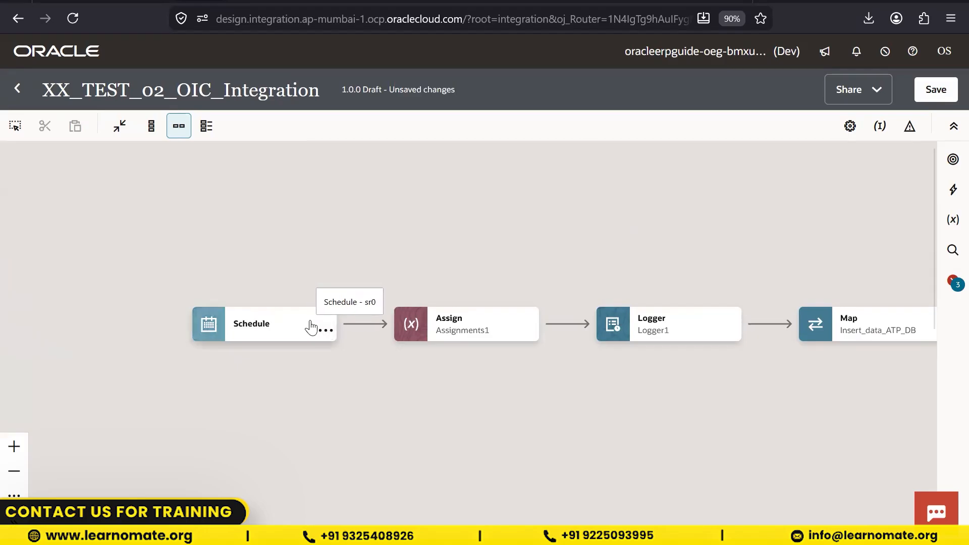
{"action": "left_click_drag", "start_coordinate": [567, 407], "coordinate": [423, 417]}
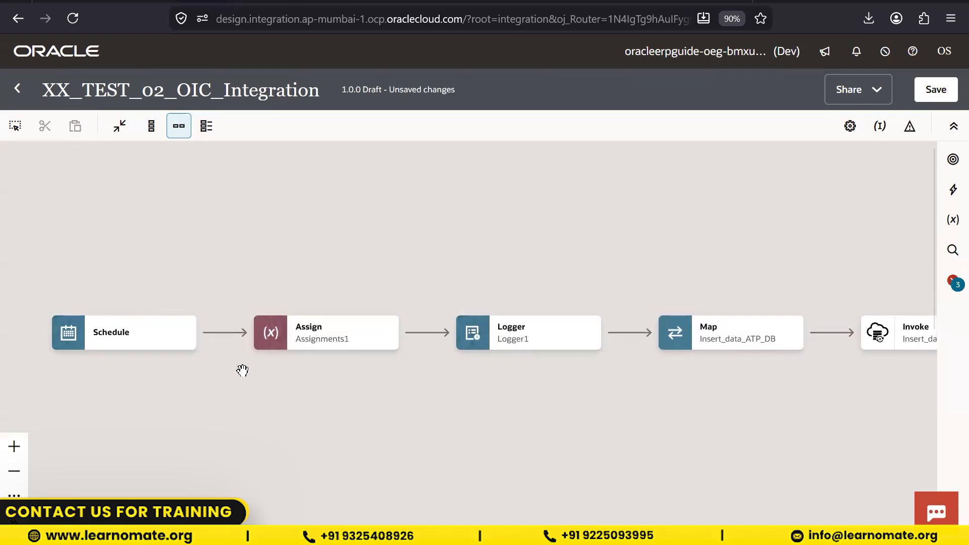
{"action": "left_click_drag", "start_coordinate": [475, 441], "coordinate": [241, 451]}
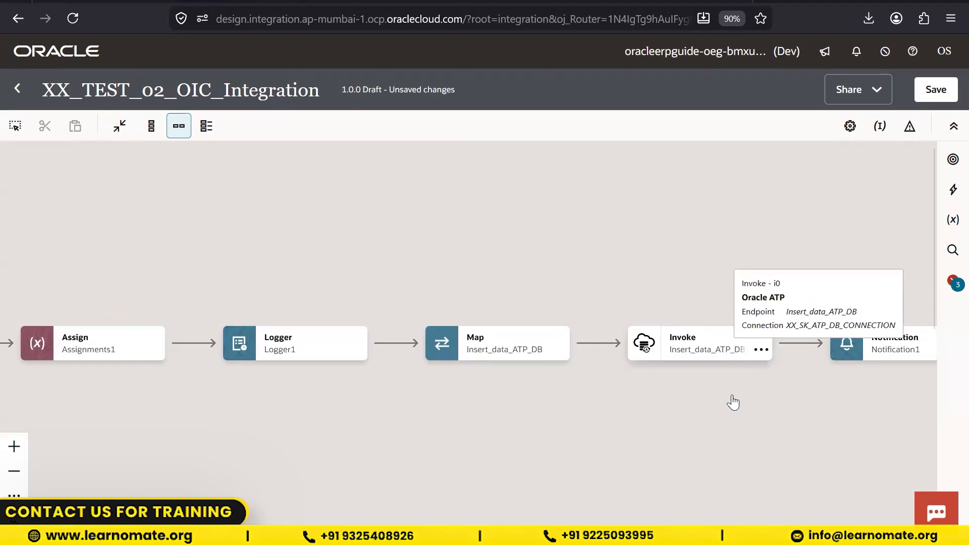
{"action": "left_click_drag", "start_coordinate": [686, 420], "coordinate": [514, 417]}
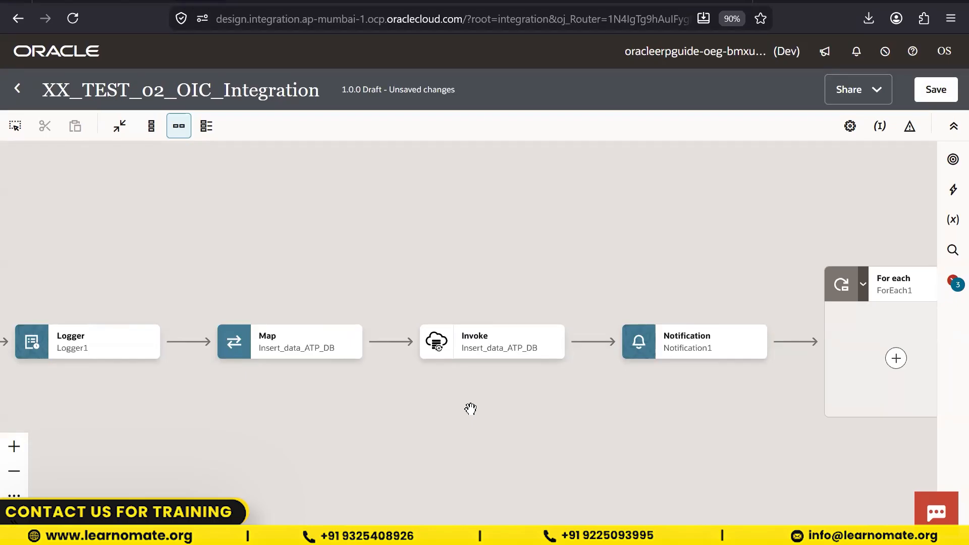
Open the Insert_data_ATP_DB invoke's configuration and review its available operation types, keeping Perform an Operation On a Table
{"action": "mouse_move", "coordinate": [458, 329]}
{"action": "left_click", "coordinate": [503, 345]}
{"action": "double_click", "coordinate": [503, 345]}
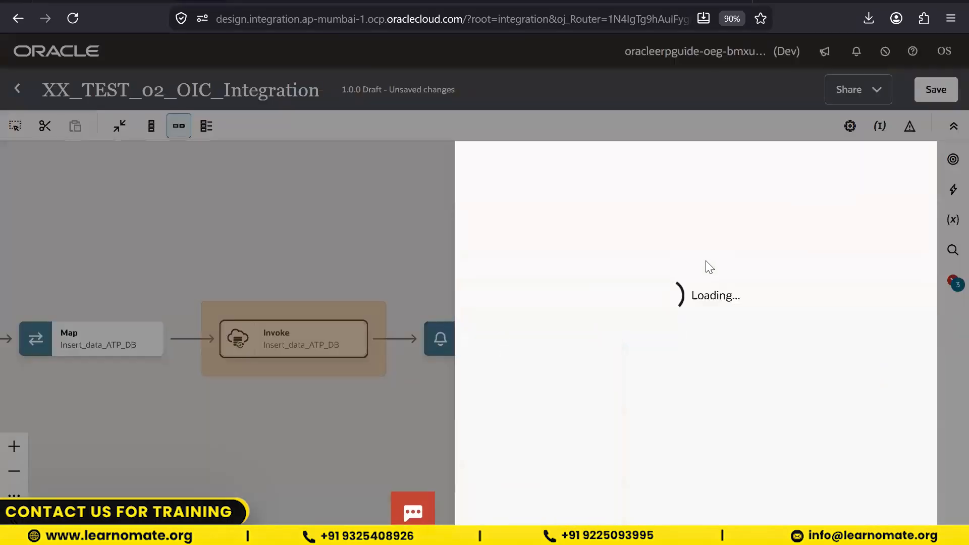
{"action": "scroll", "coordinate": [585, 428], "scroll_direction": "down", "scroll_amount": 2}
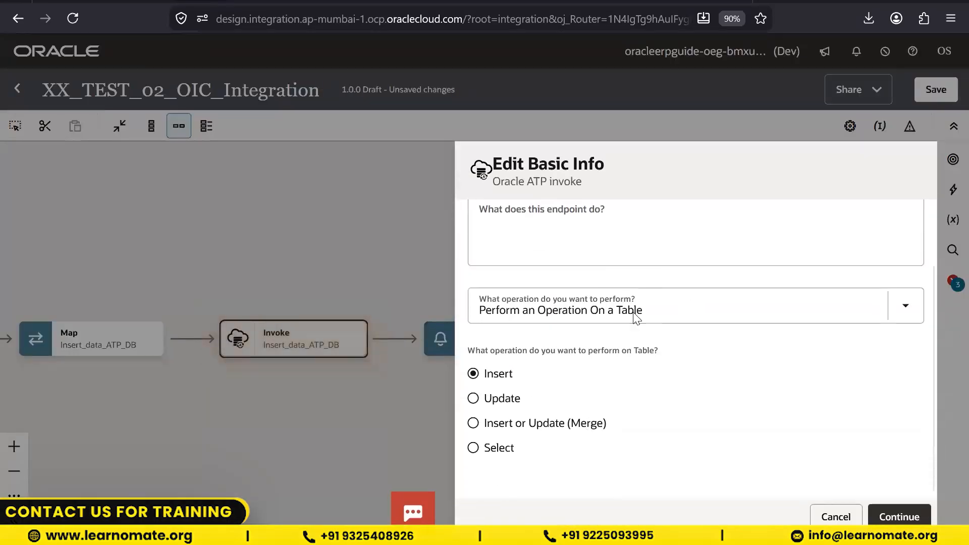
{"action": "left_click", "coordinate": [629, 314]}
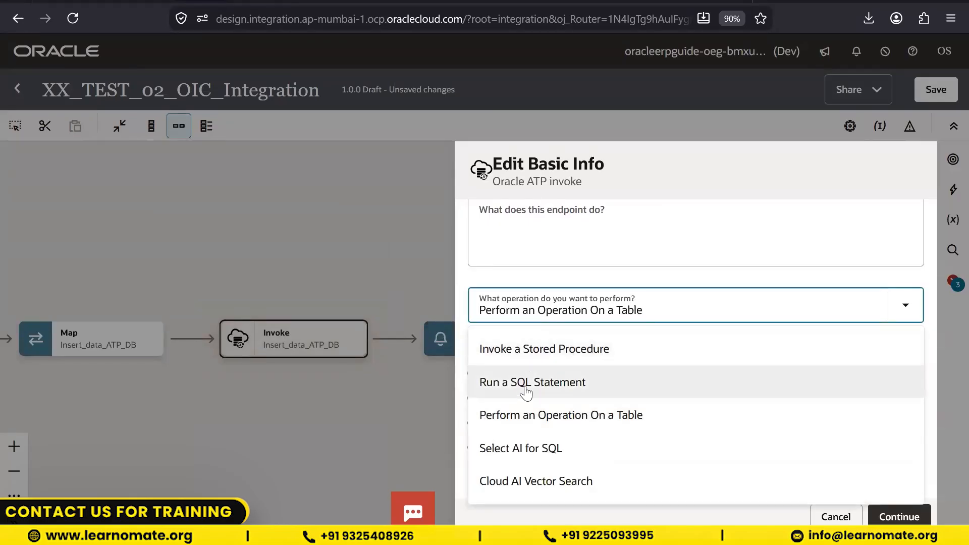
{"action": "left_click", "coordinate": [554, 422]}
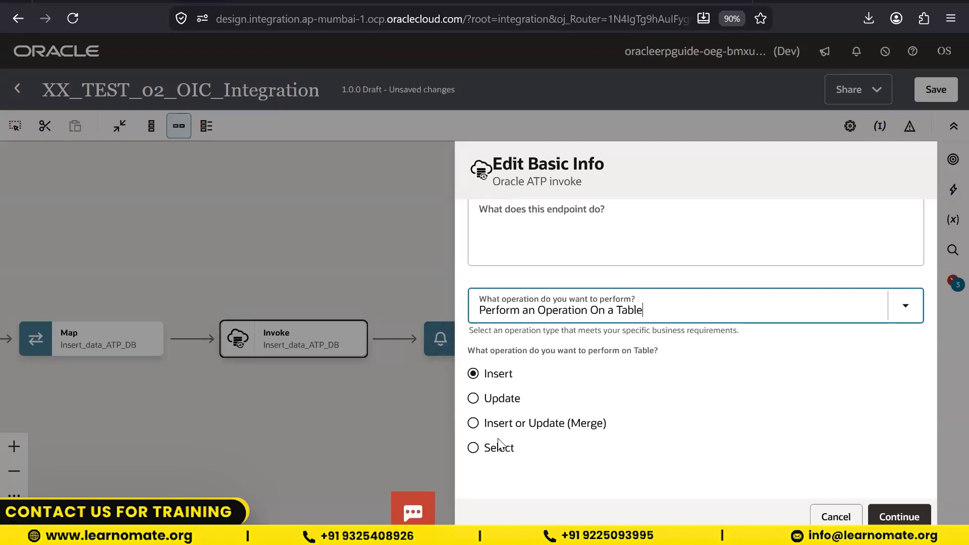
{"action": "left_click", "coordinate": [681, 305]}
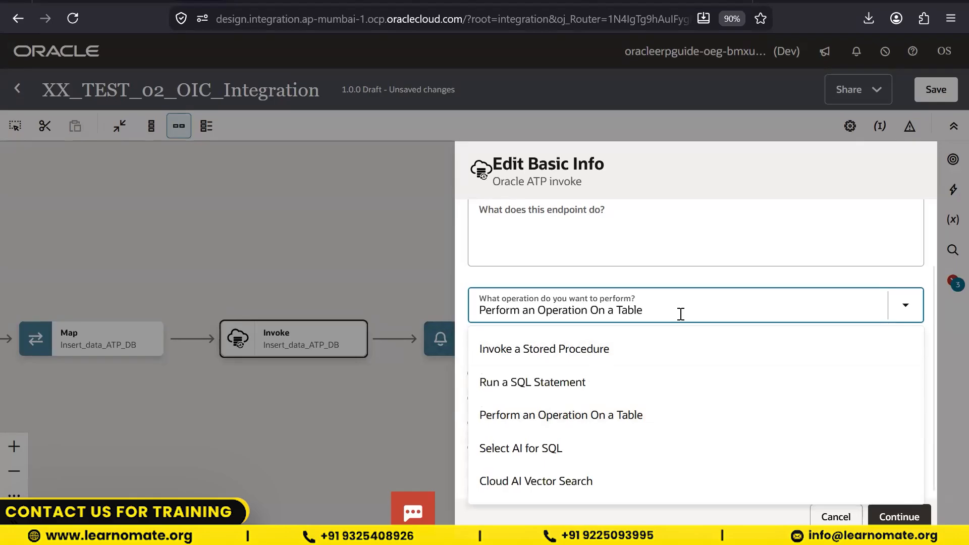
{"action": "left_click", "coordinate": [680, 314]}
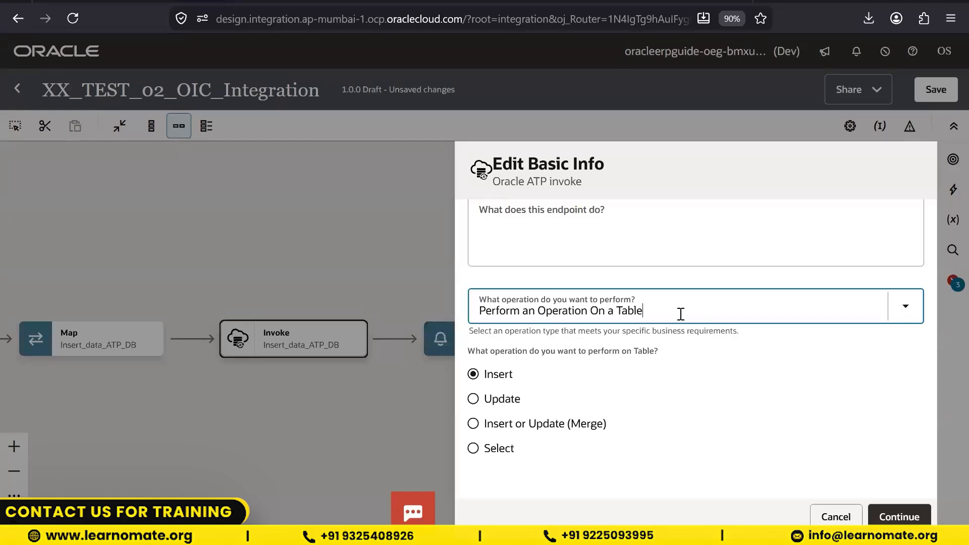
Cancel the invoke configuration and exit XX_TEST_02_OIC_Integration, discarding its unsaved changes
{"action": "left_click", "coordinate": [830, 515]}
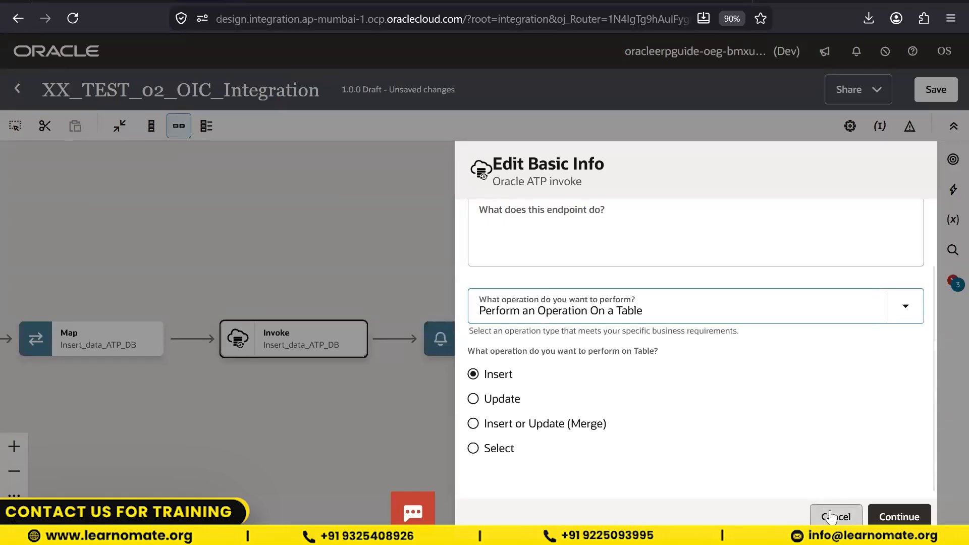
{"action": "left_click_drag", "start_coordinate": [234, 275], "coordinate": [357, 271]}
{"action": "left_click", "coordinate": [17, 90]}
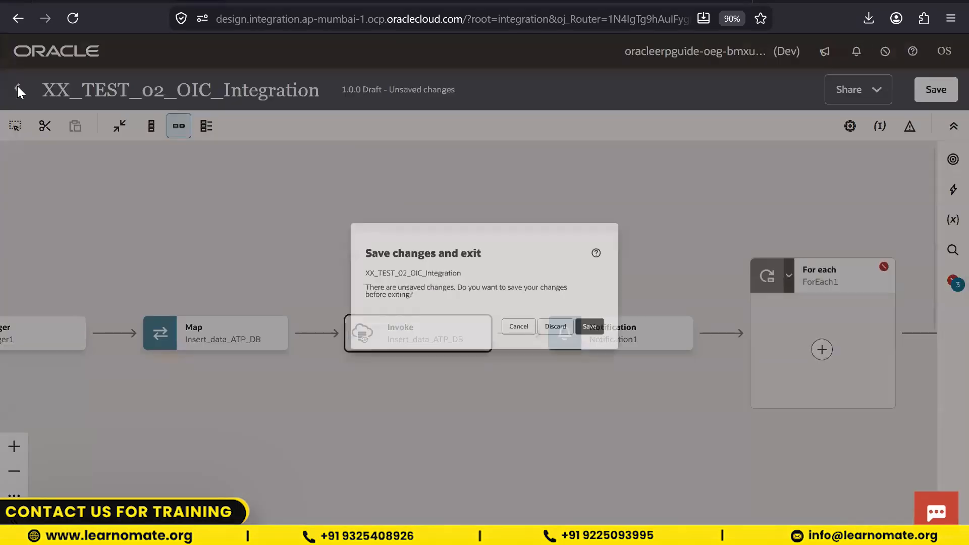
{"action": "left_click", "coordinate": [584, 346]}
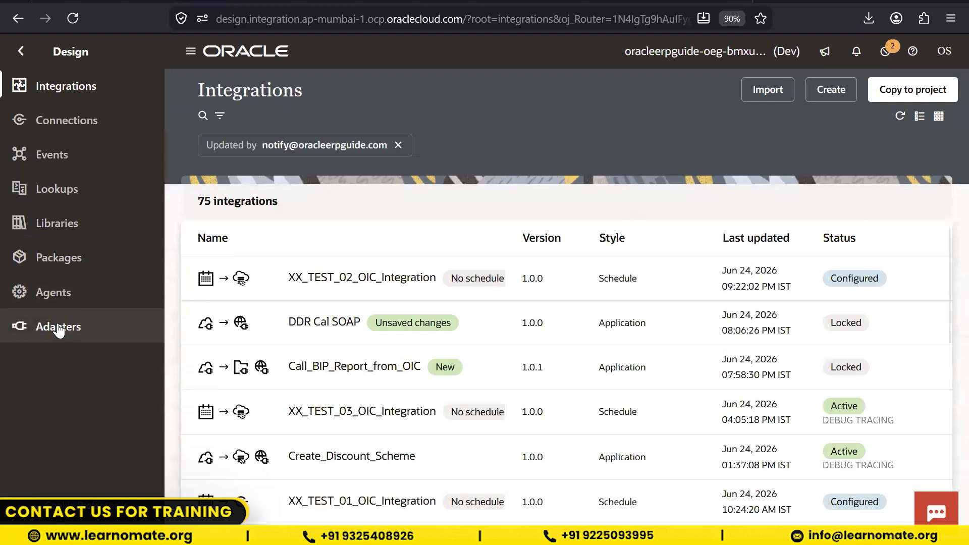
Browse the list of adapters and search it for SQL, DB and Oracle in turn
{"action": "left_click", "coordinate": [58, 330]}
{"action": "scroll", "coordinate": [331, 411], "scroll_direction": "down", "scroll_amount": 5}
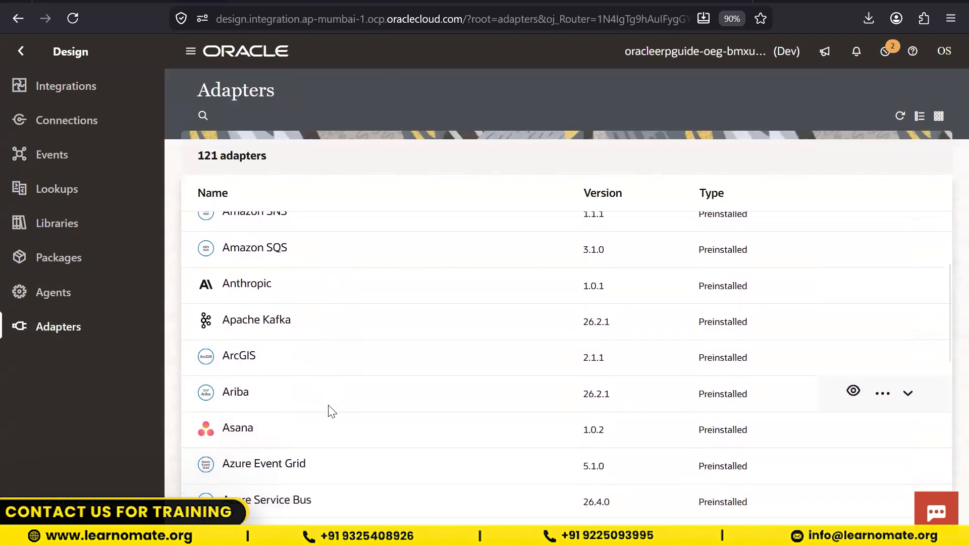
{"action": "left_click", "coordinate": [203, 116]}
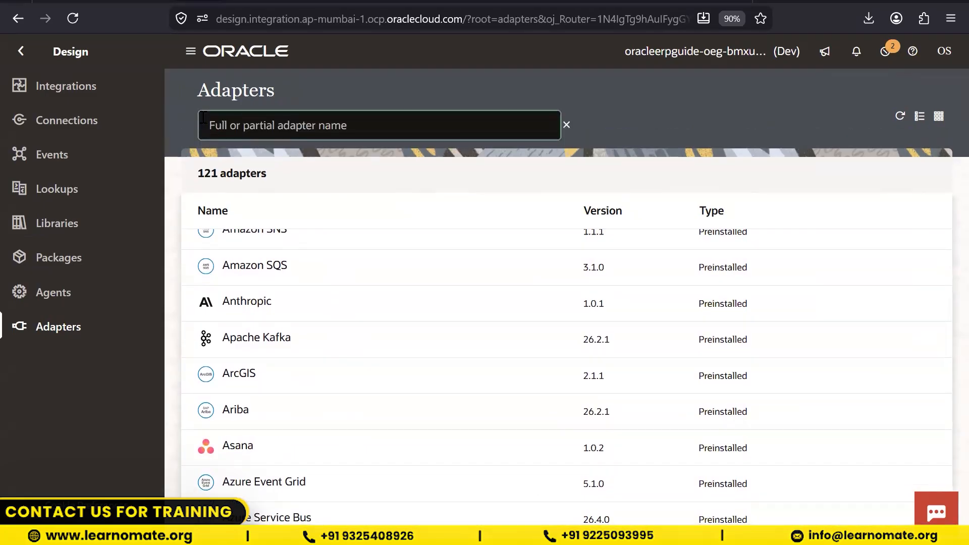
{"action": "type", "text": "SQL"}
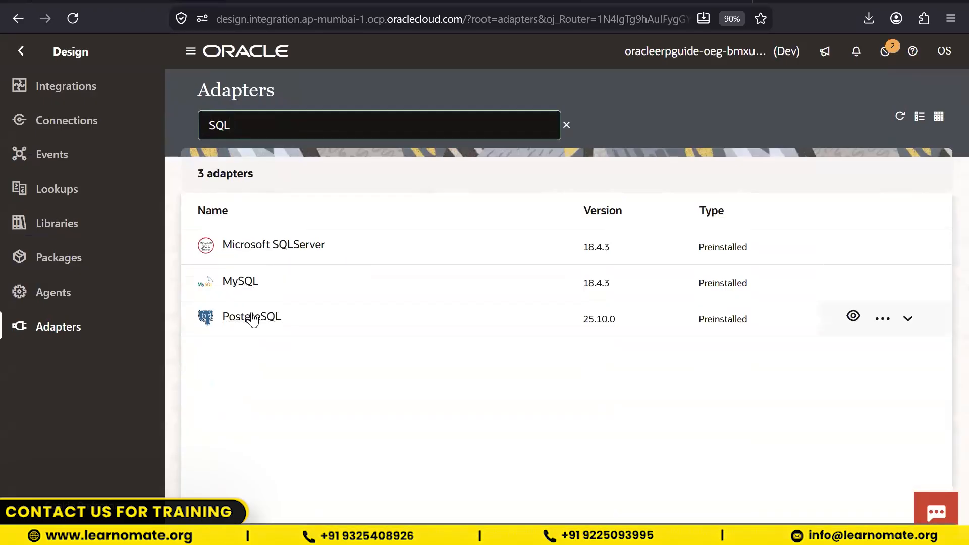
{"action": "double_click", "coordinate": [201, 126]}
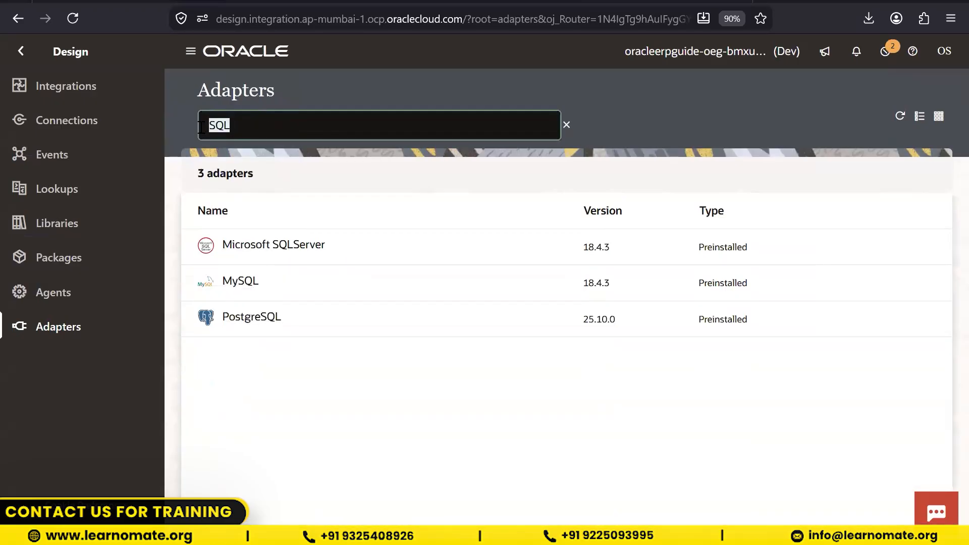
{"action": "type", "text": "DB"}
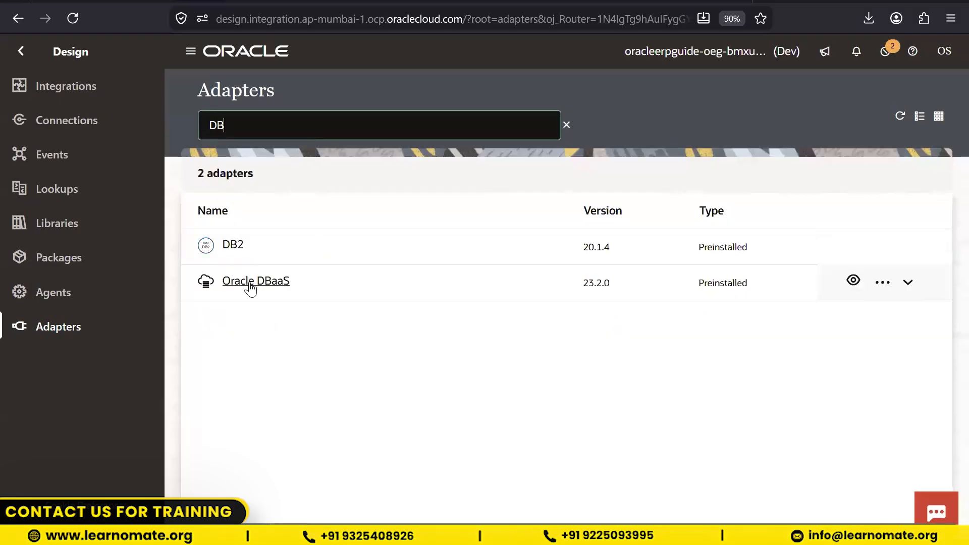
{"action": "double_click", "coordinate": [197, 121]}
{"action": "type", "text": "Oracle"}
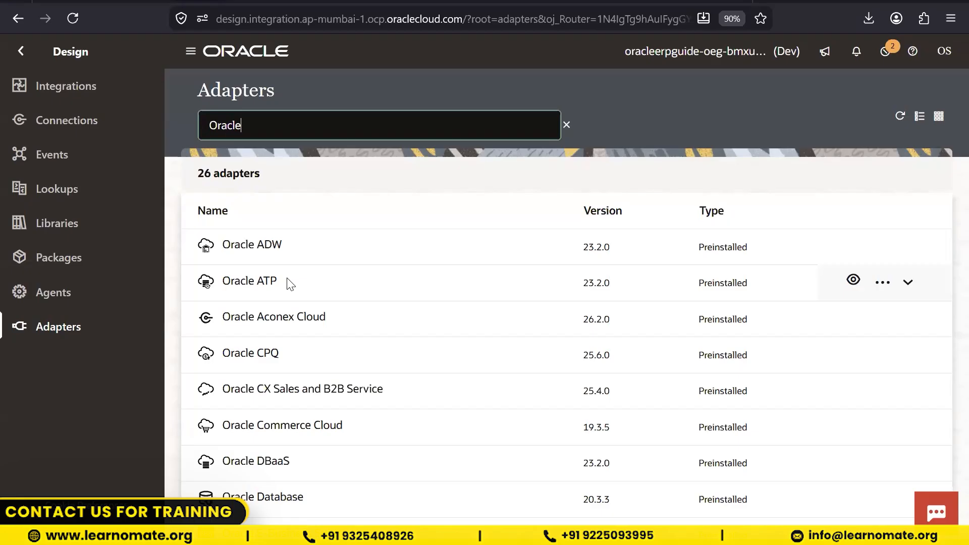
Open the SSK_ATP_CONN connection and review its optional properties, security policy, wallet and database credential fields
{"action": "left_click", "coordinate": [68, 124]}
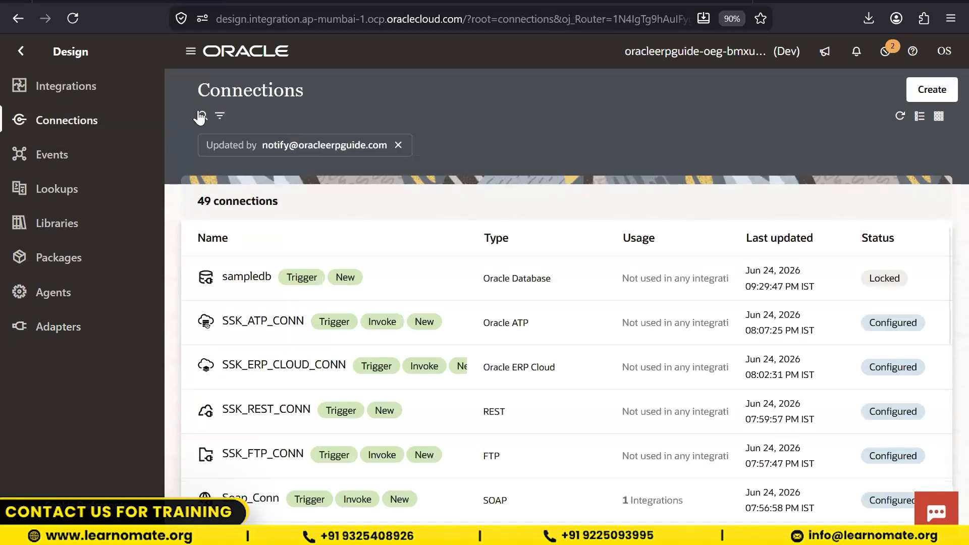
{"action": "left_click", "coordinate": [201, 116]}
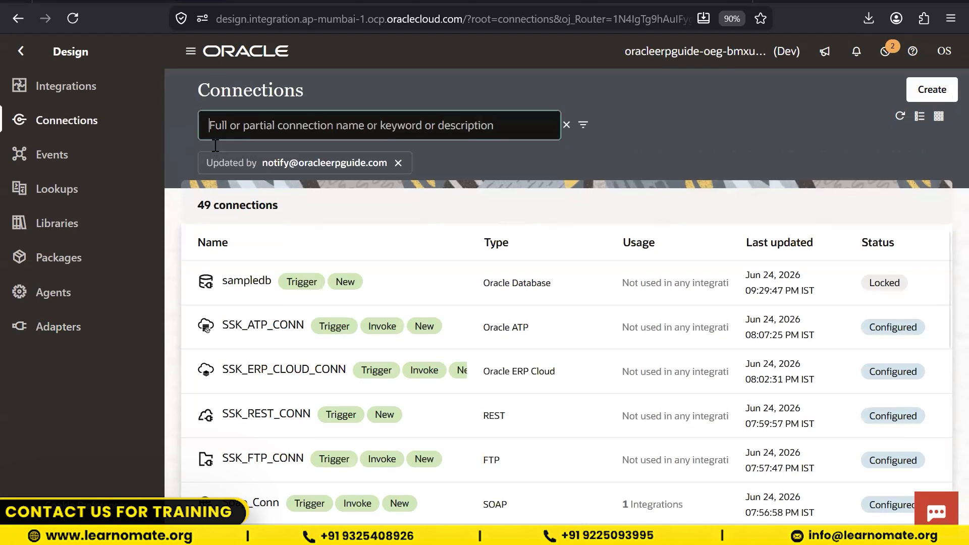
{"action": "left_click", "coordinate": [285, 328]}
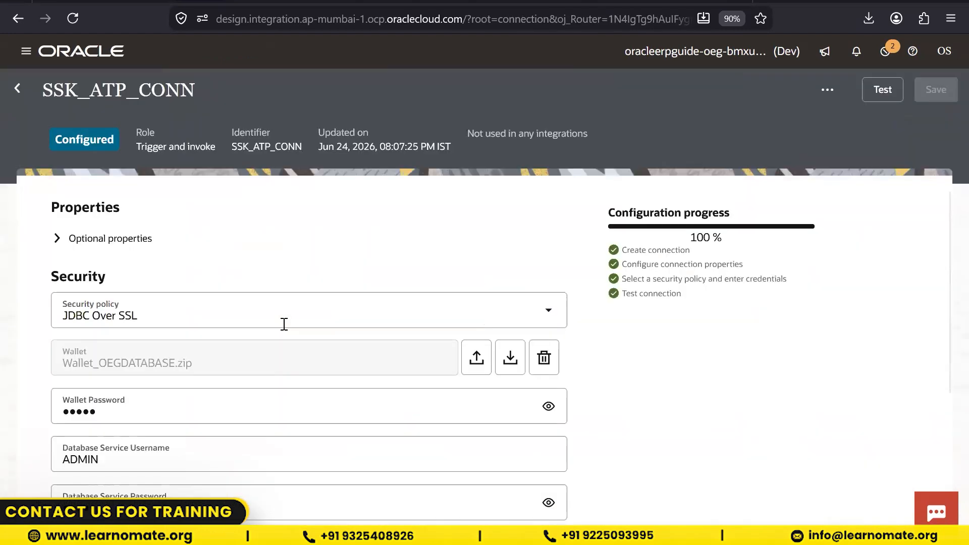
{"action": "scroll", "coordinate": [210, 391], "scroll_direction": "down", "scroll_amount": 2}
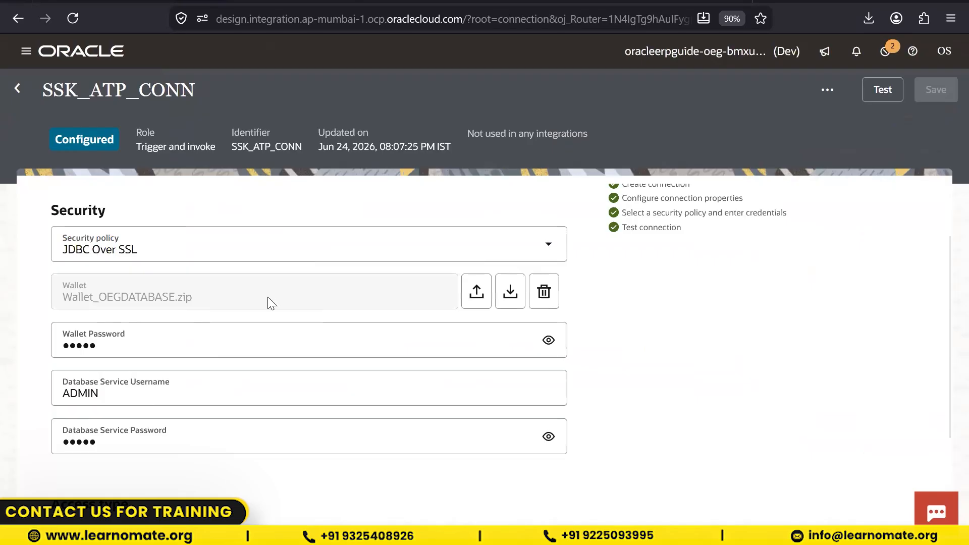
{"action": "scroll", "coordinate": [268, 296], "scroll_direction": "up", "scroll_amount": 2}
{"action": "left_click", "coordinate": [57, 241]}
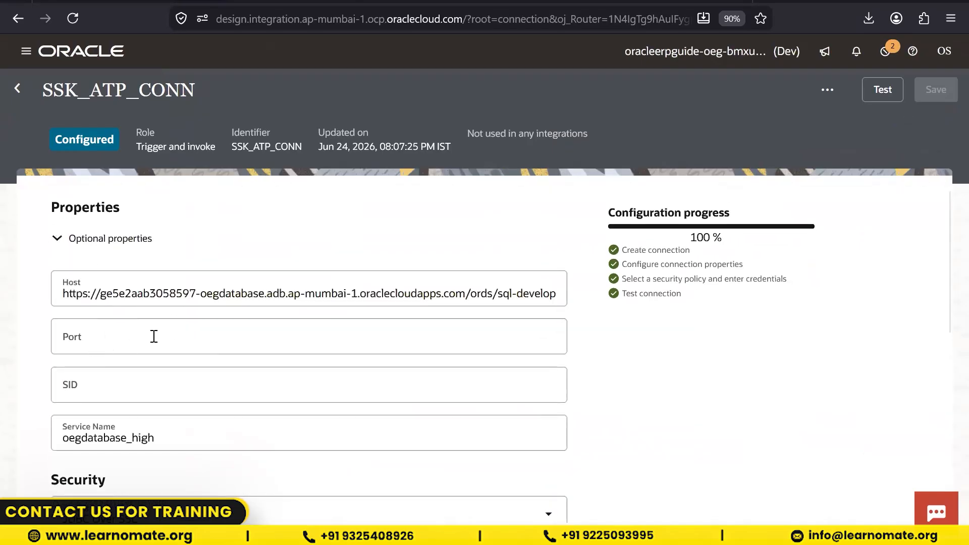
{"action": "scroll", "coordinate": [256, 364], "scroll_direction": "down", "scroll_amount": 2}
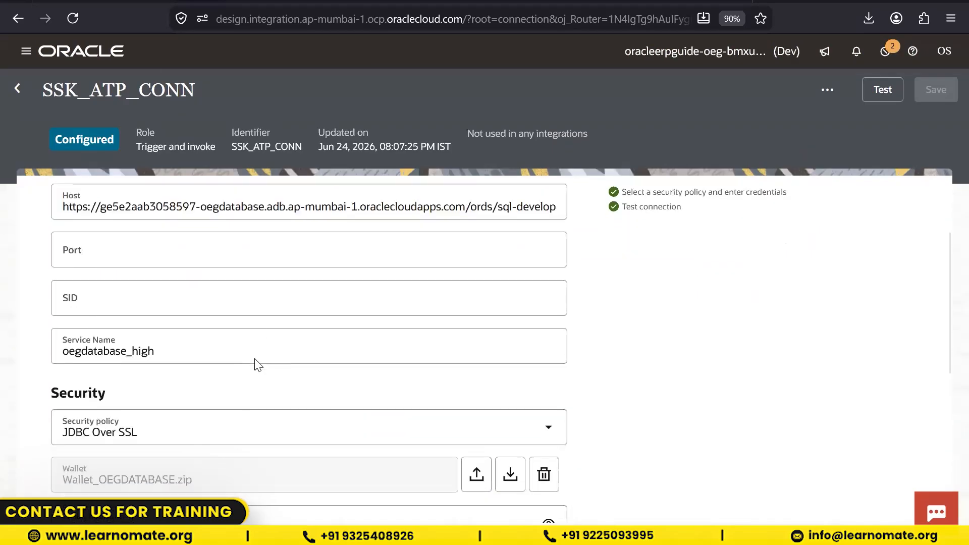
{"action": "scroll", "coordinate": [257, 363], "scroll_direction": "down", "scroll_amount": 1}
{"action": "scroll", "coordinate": [256, 363], "scroll_direction": "down", "scroll_amount": 3}
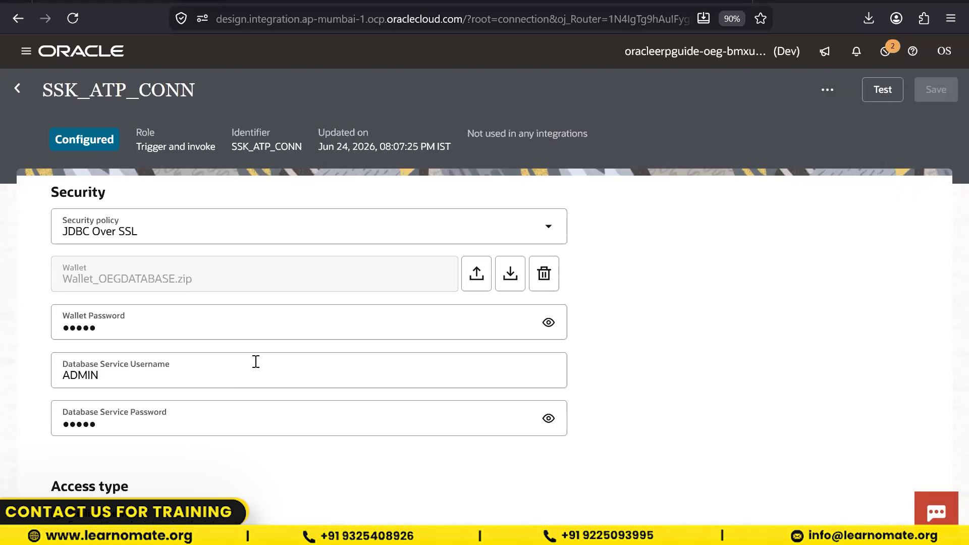
Open the integration monitoring list under Observability and look through the active integrations
{"action": "left_click", "coordinate": [27, 51]}
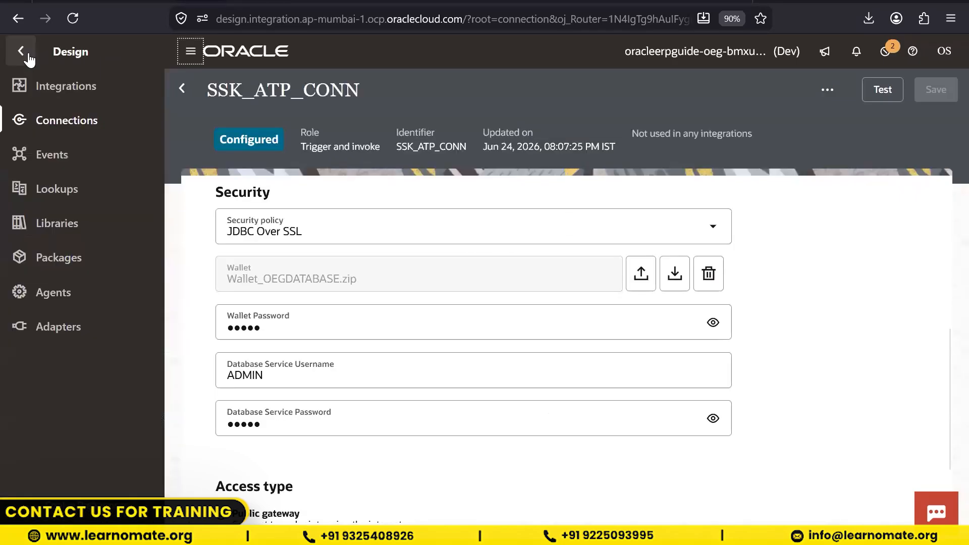
{"action": "left_click", "coordinate": [23, 56]}
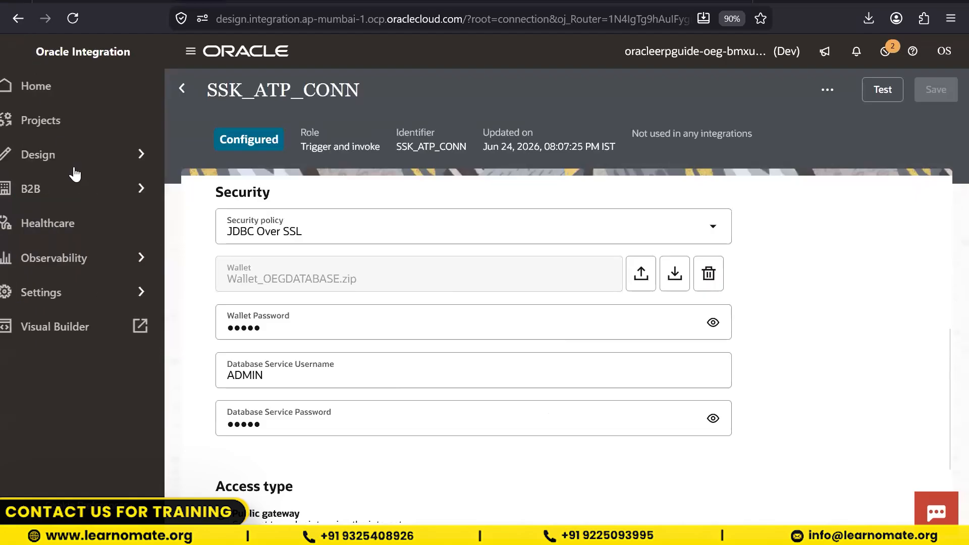
{"action": "left_click", "coordinate": [164, 256]}
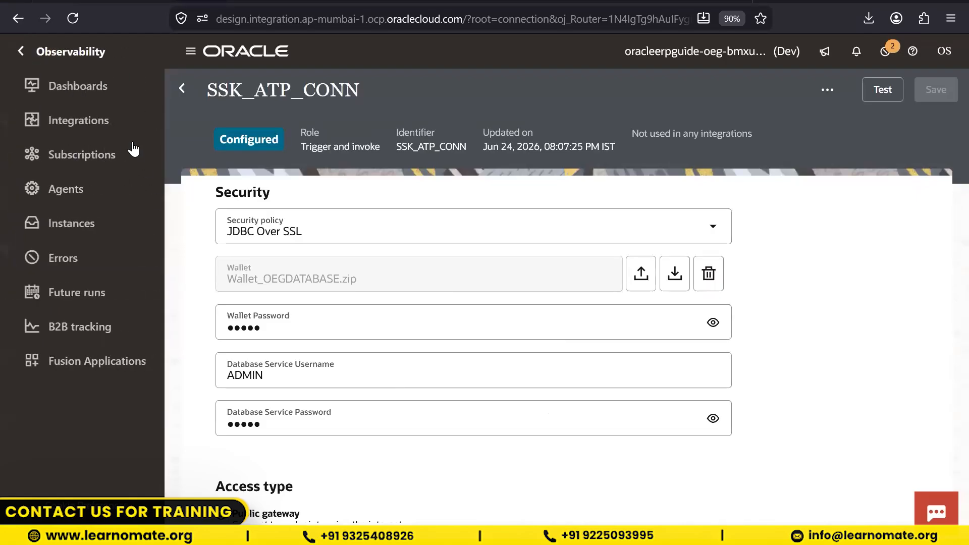
{"action": "left_click", "coordinate": [67, 124]}
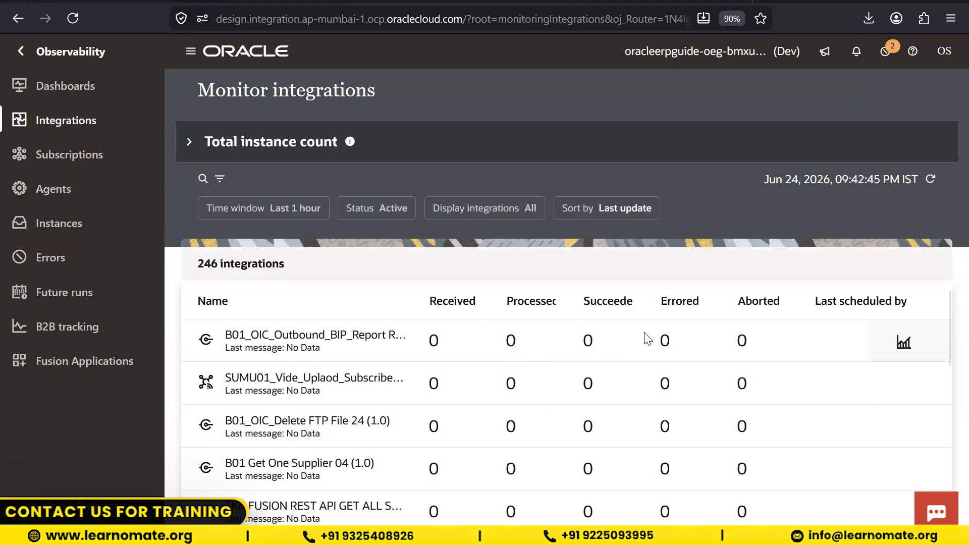
{"action": "scroll", "coordinate": [530, 378], "scroll_direction": "down", "scroll_amount": 5}
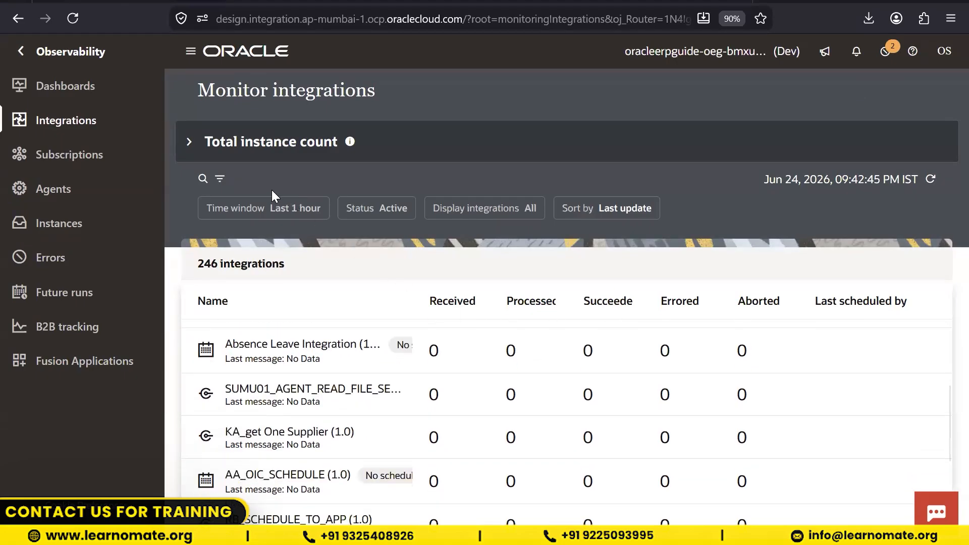
Filter the monitored integrations to a time window of the last 3 days
{"action": "left_click", "coordinate": [220, 179]}
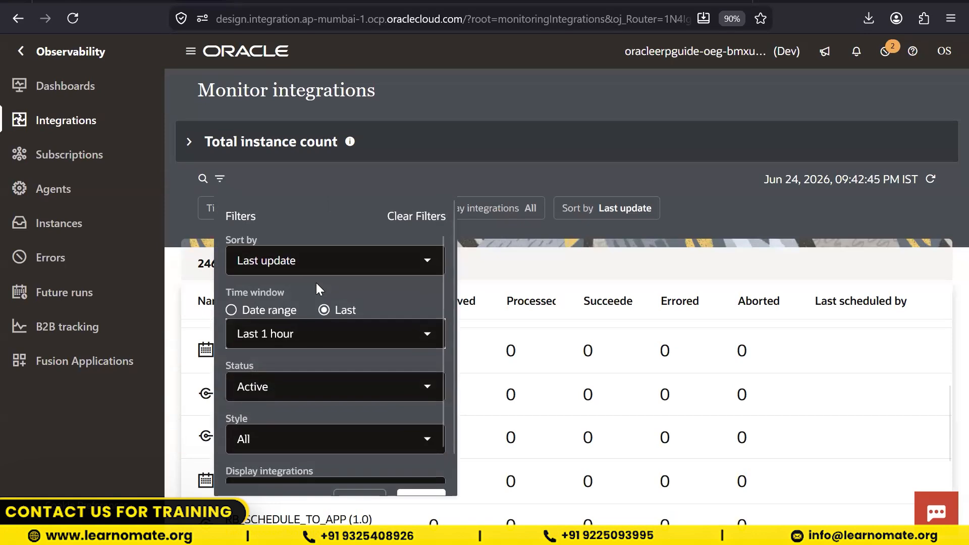
{"action": "left_click", "coordinate": [316, 335]}
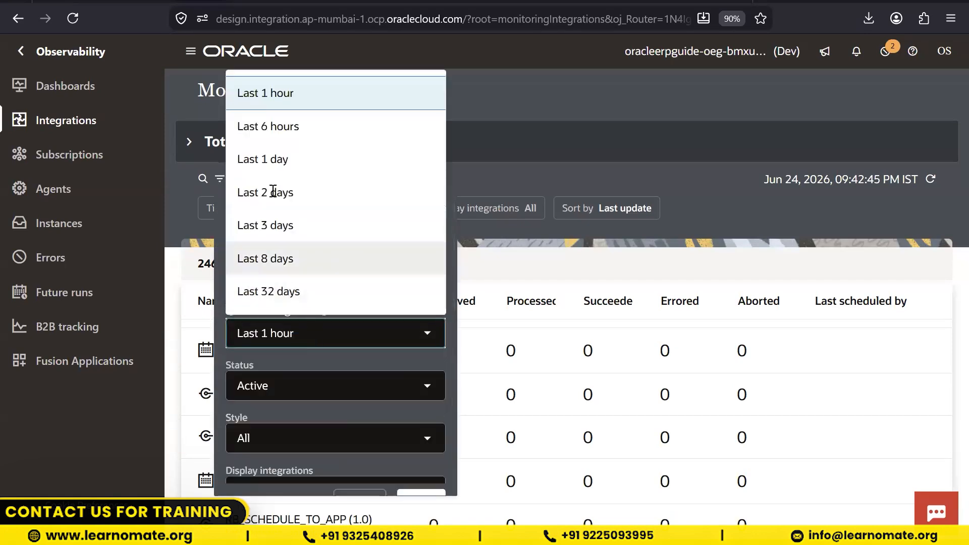
{"action": "left_click", "coordinate": [262, 225]}
{"action": "scroll", "coordinate": [374, 444], "scroll_direction": "down", "scroll_amount": 1}
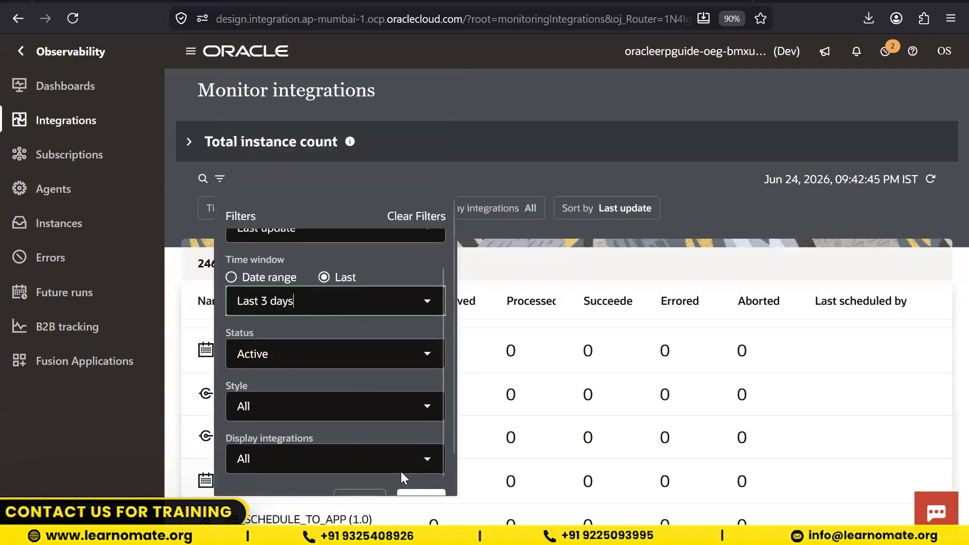
{"action": "left_click", "coordinate": [415, 496]}
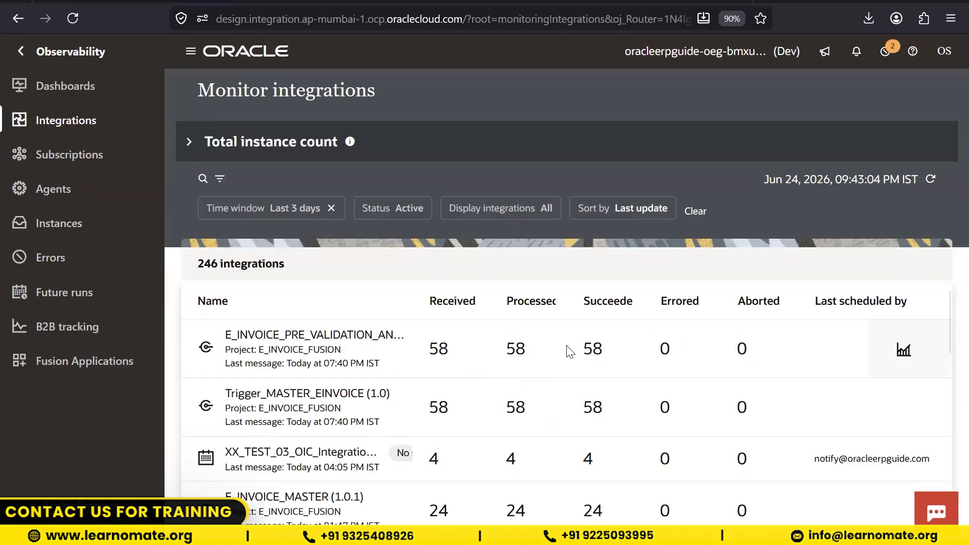
Review the monitored counts, open the succeeded instances of the first E_INVOICE_PRE_VALIDATION integration and read the latest instance's activity stream
{"action": "scroll", "coordinate": [593, 374], "scroll_direction": "down", "scroll_amount": 12}
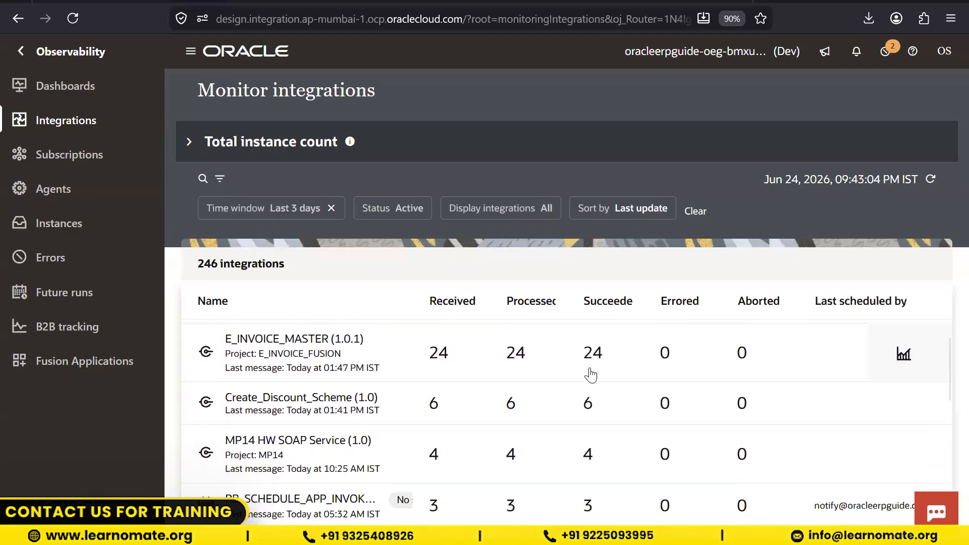
{"action": "scroll", "coordinate": [655, 448], "scroll_direction": "down", "scroll_amount": 2}
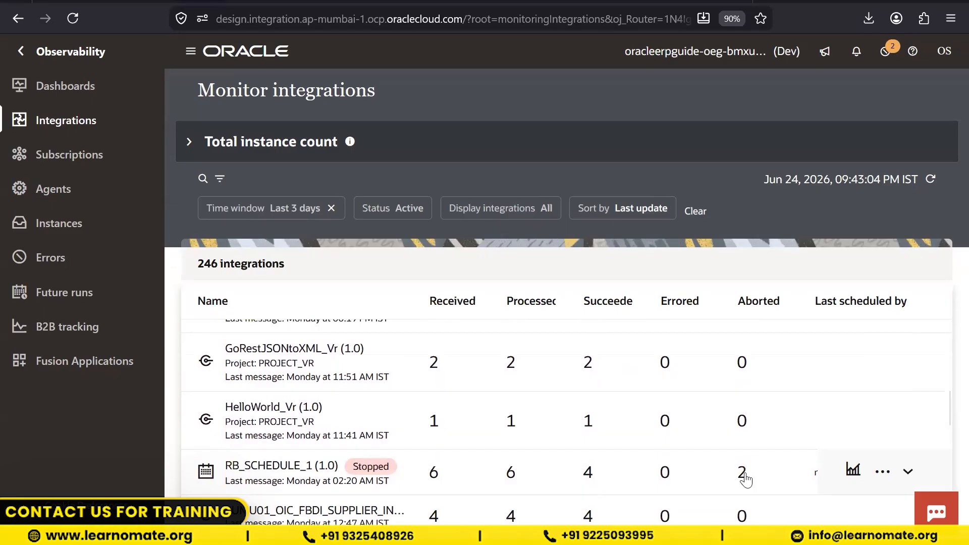
{"action": "scroll", "coordinate": [742, 479], "scroll_direction": "down", "scroll_amount": 4}
{"action": "scroll", "coordinate": [749, 478], "scroll_direction": "down", "scroll_amount": 3}
{"action": "scroll", "coordinate": [748, 479], "scroll_direction": "up", "scroll_amount": 10}
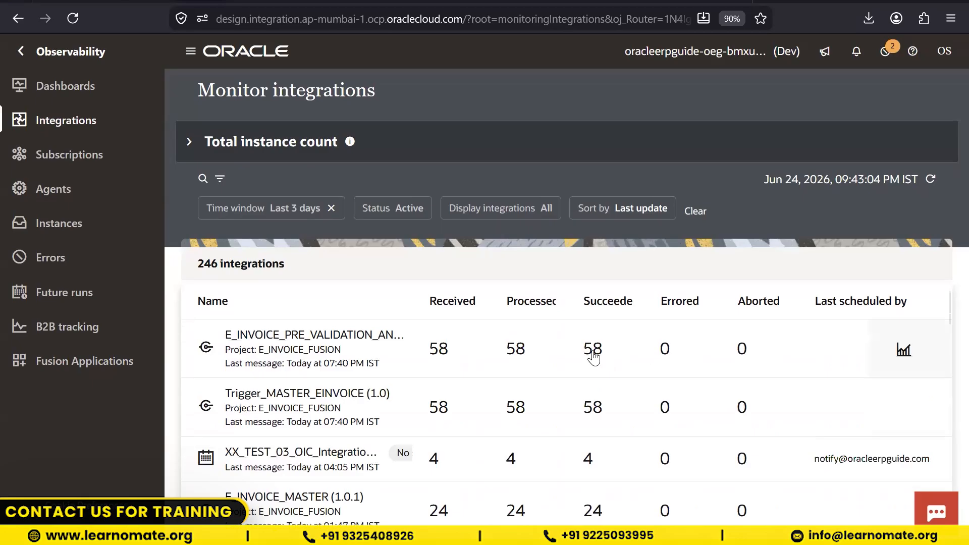
{"action": "left_click", "coordinate": [592, 349]}
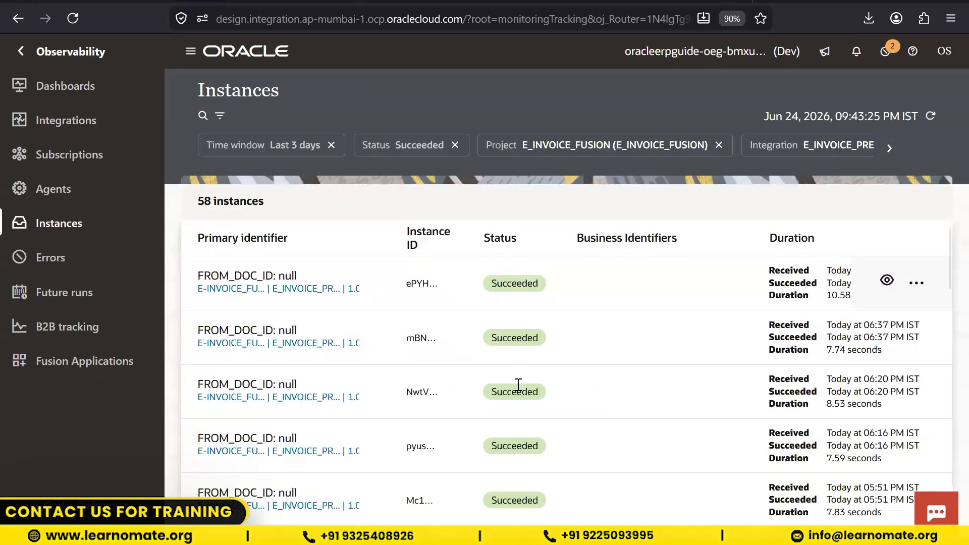
{"action": "left_click", "coordinate": [887, 282]}
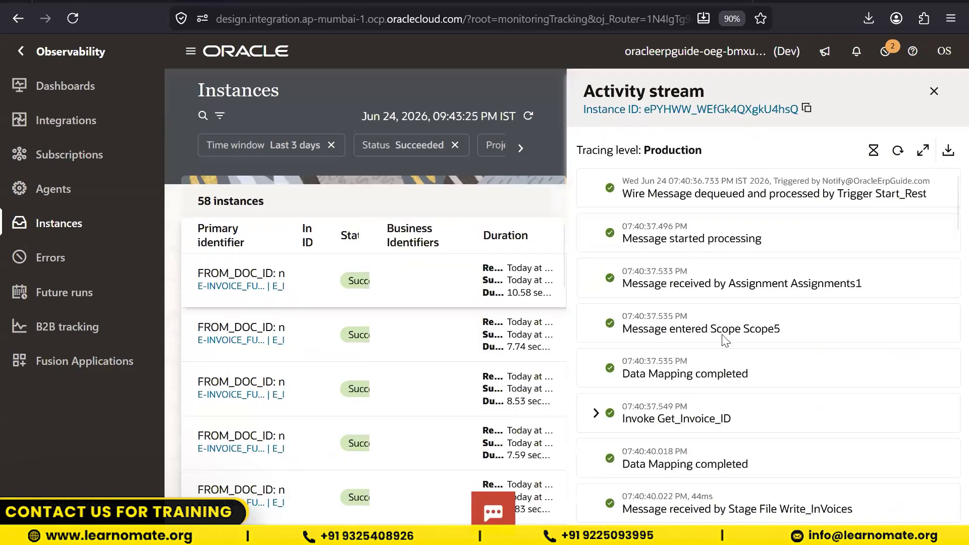
{"action": "scroll", "coordinate": [719, 418], "scroll_direction": "down", "scroll_amount": 15}
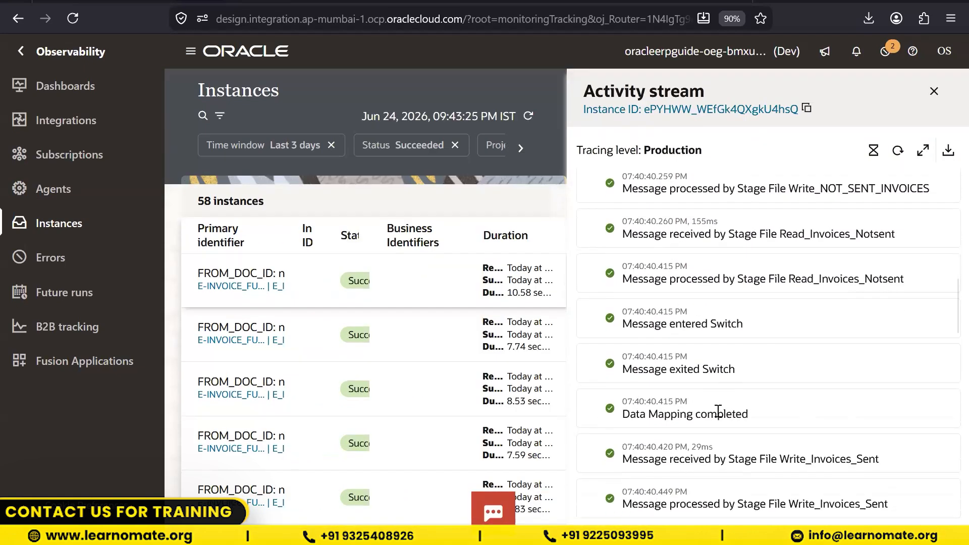
{"action": "scroll", "coordinate": [717, 411], "scroll_direction": "down", "scroll_amount": 15}
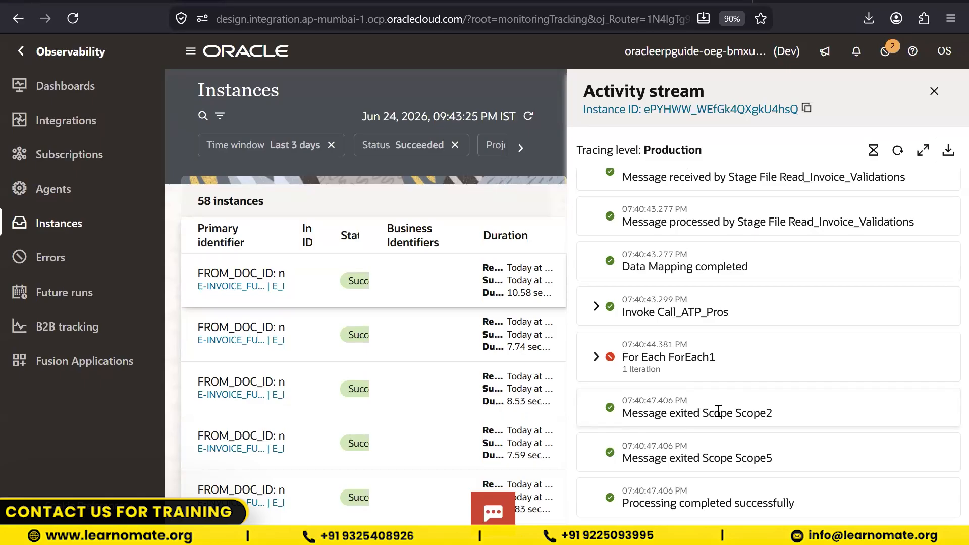
Return to the Design area and open the list of libraries
{"action": "left_click", "coordinate": [21, 52]}
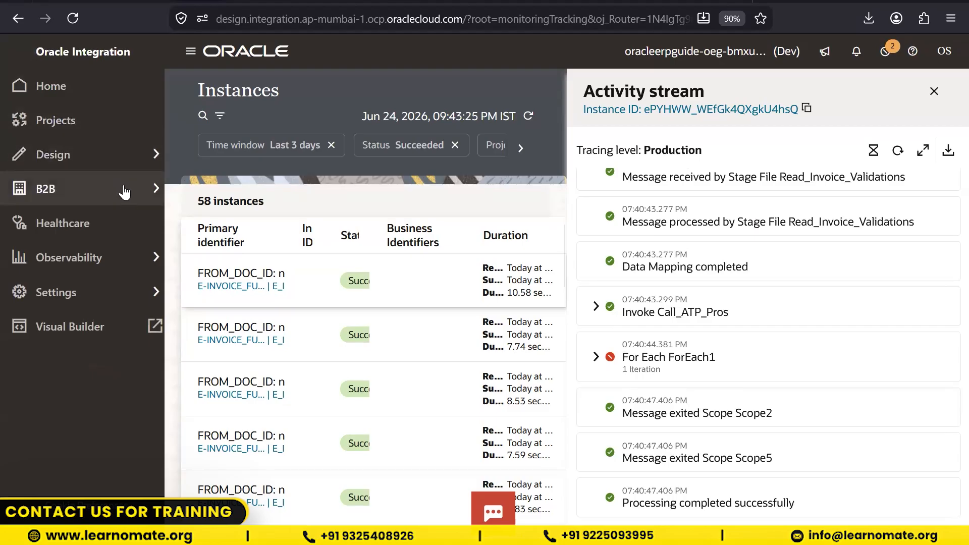
{"action": "left_click", "coordinate": [153, 150]}
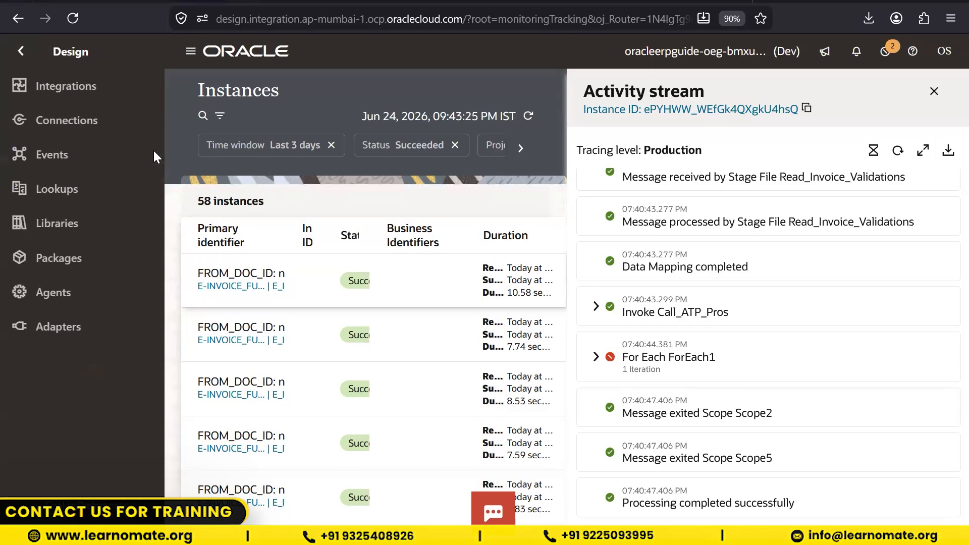
{"action": "left_click", "coordinate": [97, 227]}
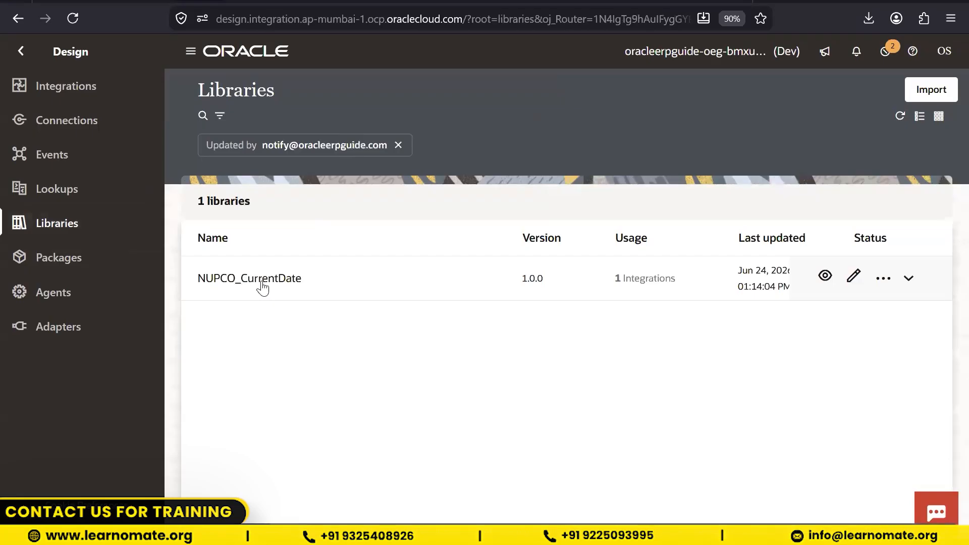
Open the NUPCO_CurrentDate library, view the JavaScript code of its getCurrentDate function, and return to the list of libraries
{"action": "left_click", "coordinate": [262, 285]}
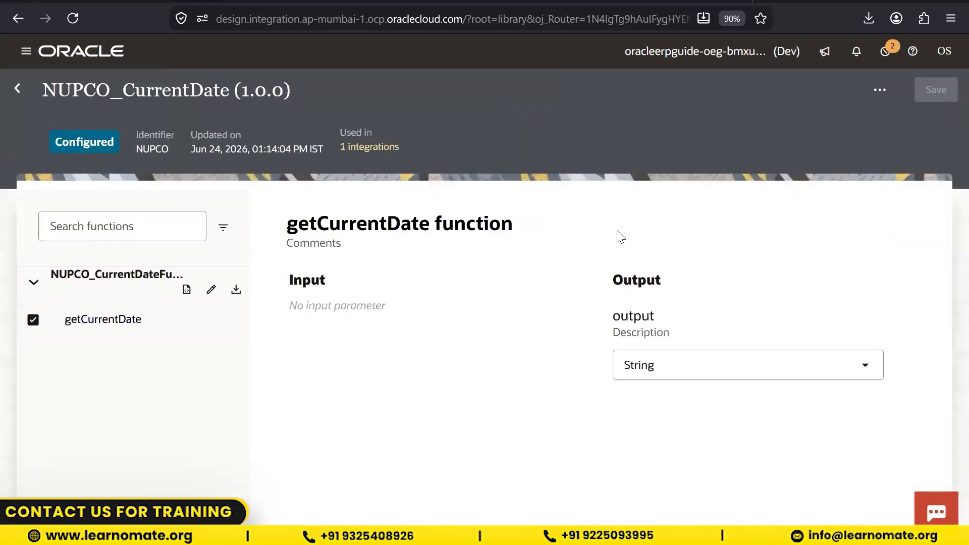
{"action": "left_click", "coordinate": [211, 292]}
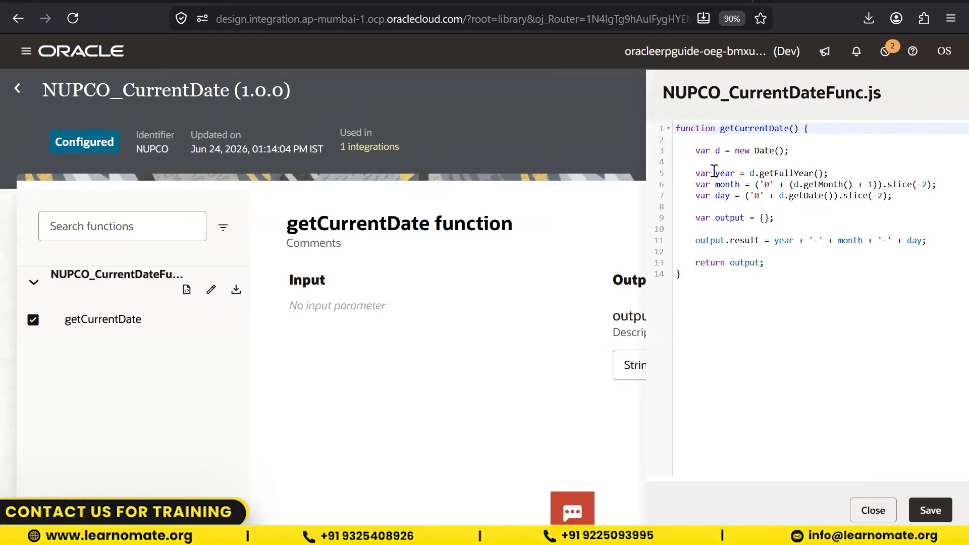
{"action": "left_click", "coordinate": [872, 510]}
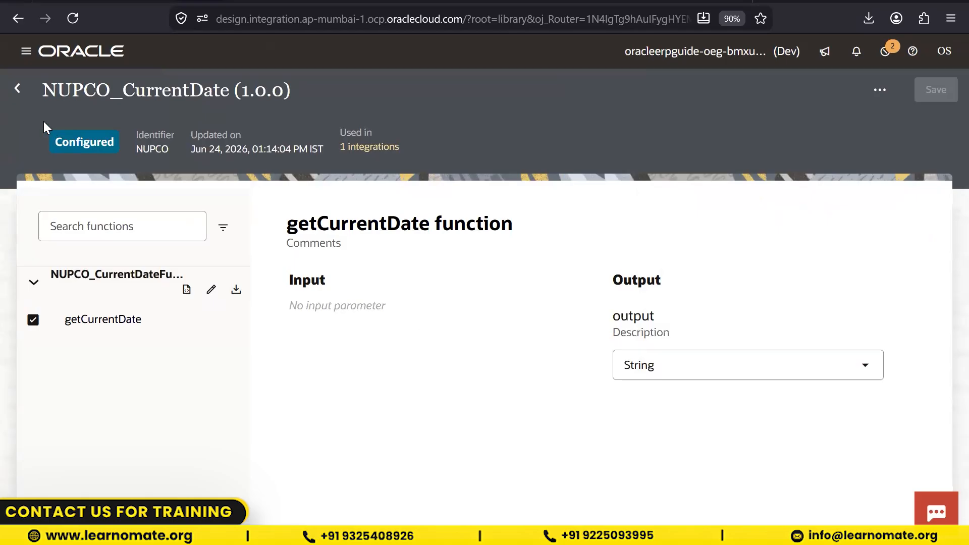
{"action": "left_click", "coordinate": [18, 90]}
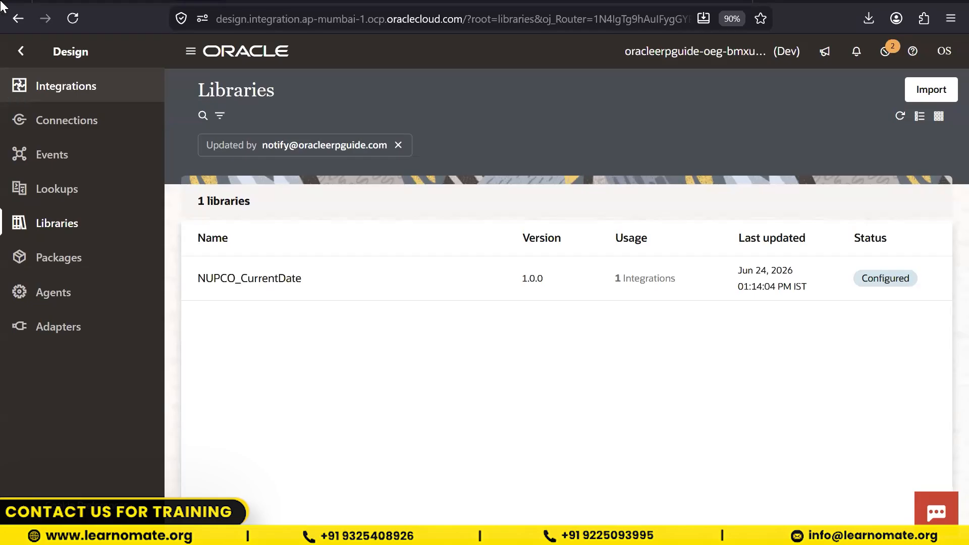
Open the list of integrations in the Design area and search it for LM01_OIC
{"action": "left_click", "coordinate": [61, 97]}
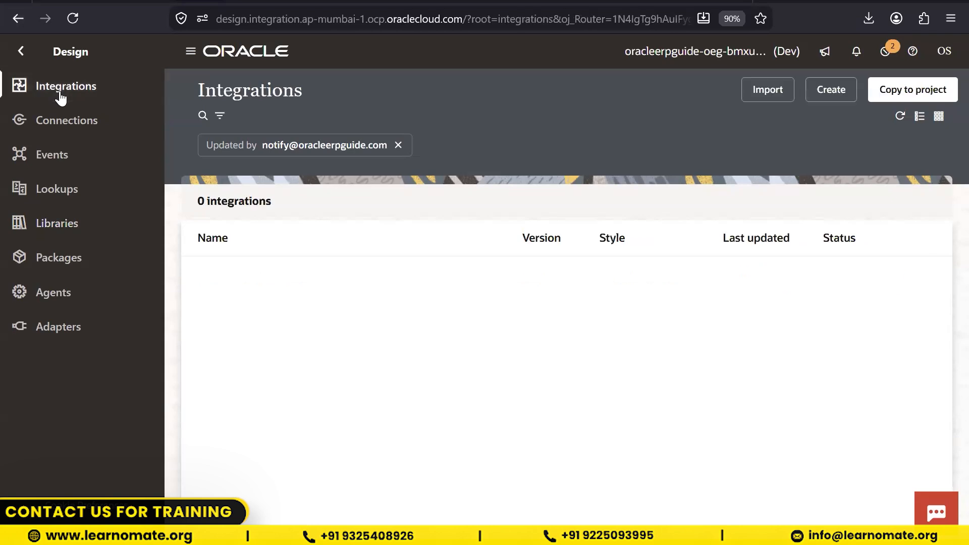
{"action": "left_click", "coordinate": [202, 118]}
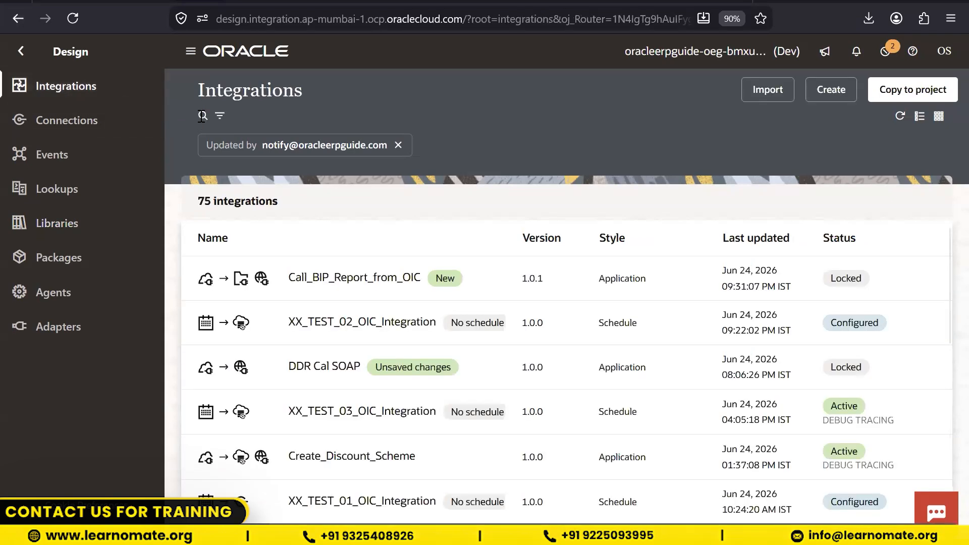
{"action": "type", "text": "LM01_OIC"}
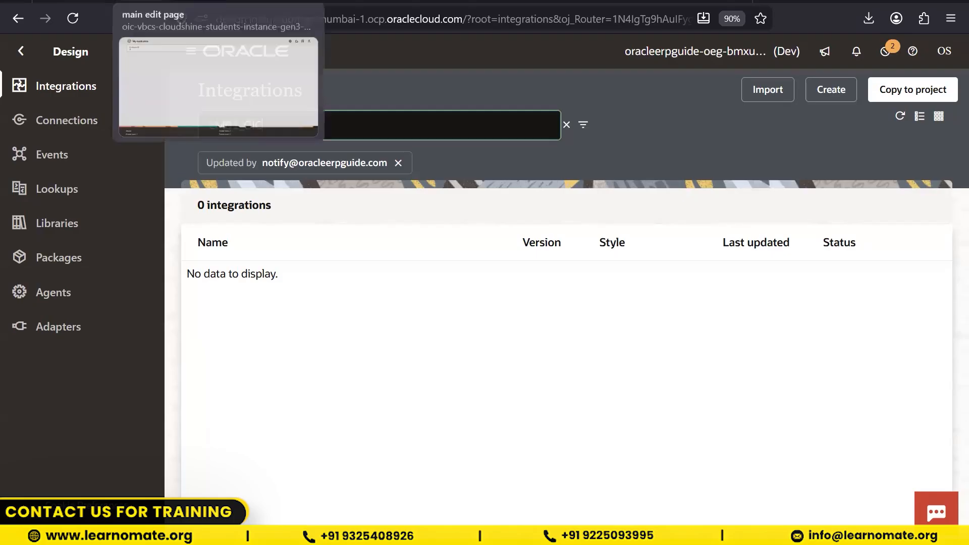
Switch to the My Application browser page and open the Integrations page of the ap-hyderabad-1 cloudshine students instance there
{"action": "left_click", "coordinate": [157, 1]}
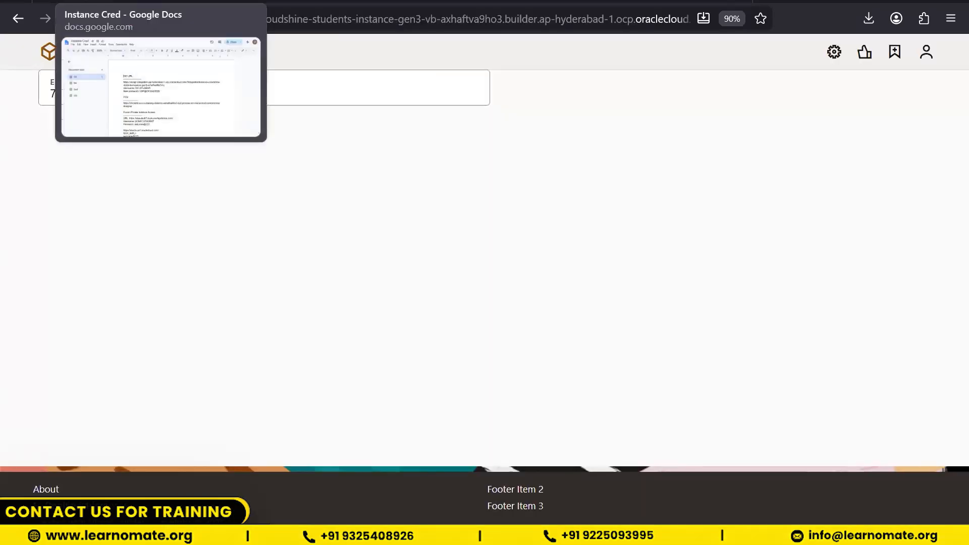
{"action": "left_click", "coordinate": [254, 19]}
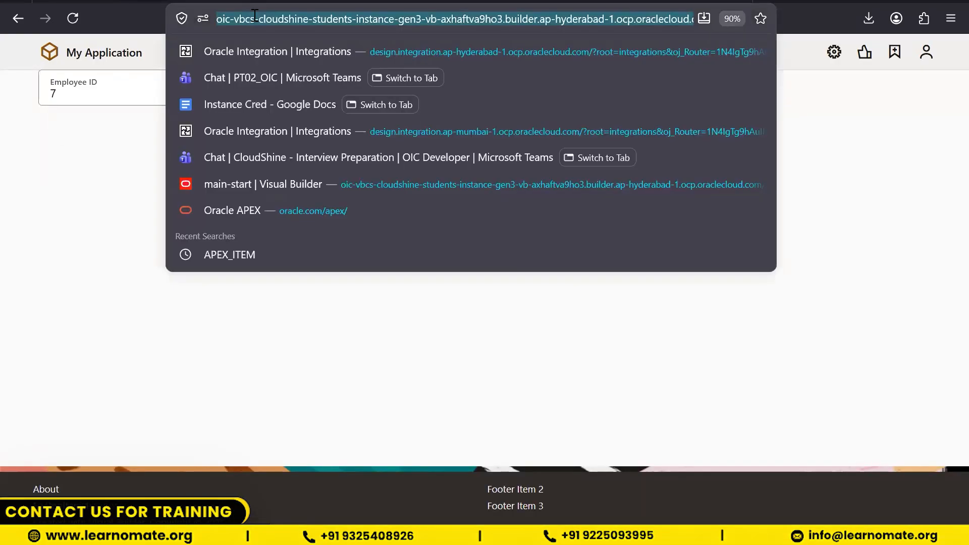
{"action": "type", "text": "cloudshinepro1-my.sharepoint.com/"}
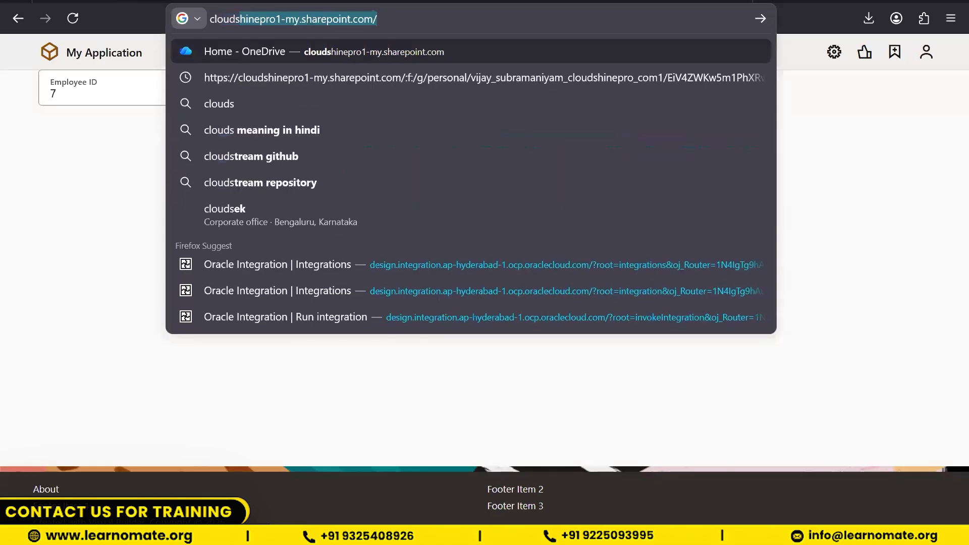
{"action": "left_click", "coordinate": [241, 260]}
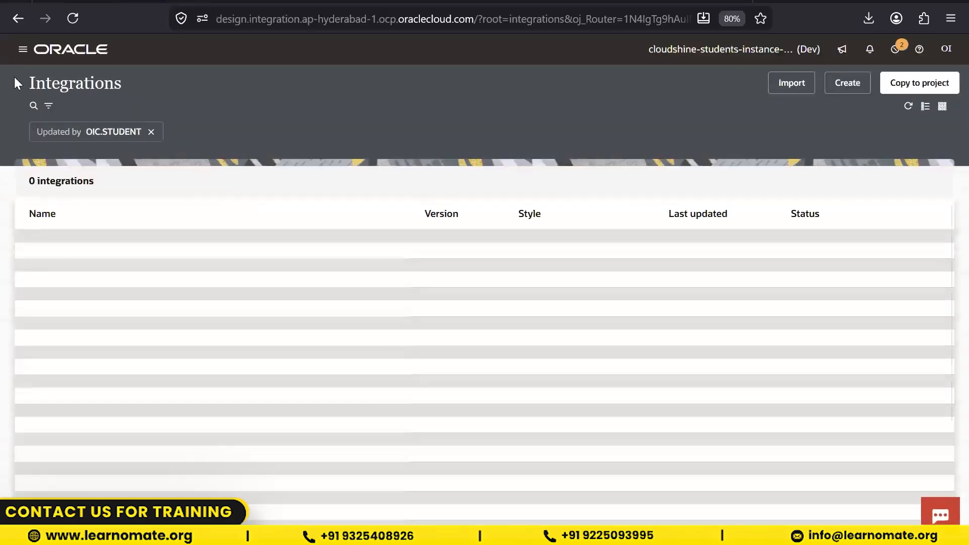
Search the students instance's integrations for LM01_OIC
{"action": "left_click", "coordinate": [35, 108]}
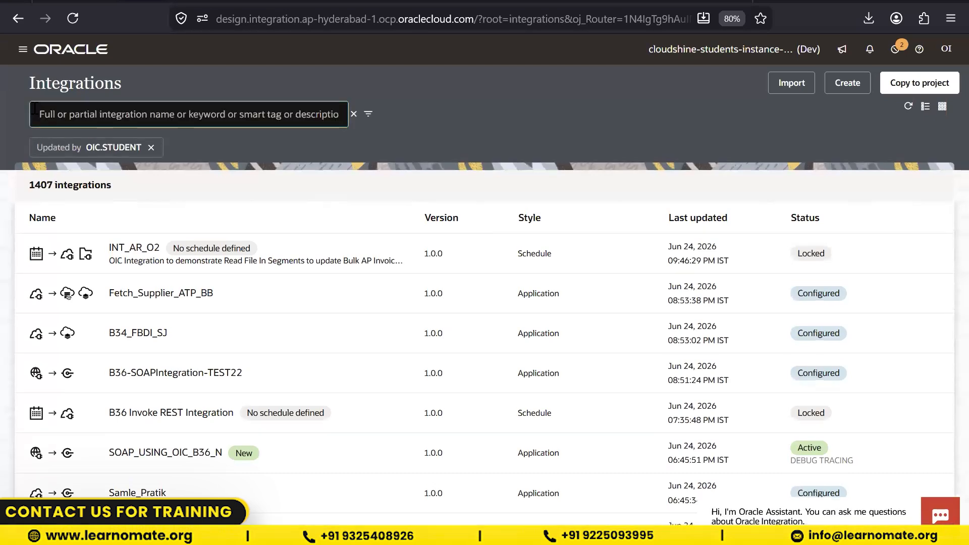
{"action": "type", "text": "LM01_"}
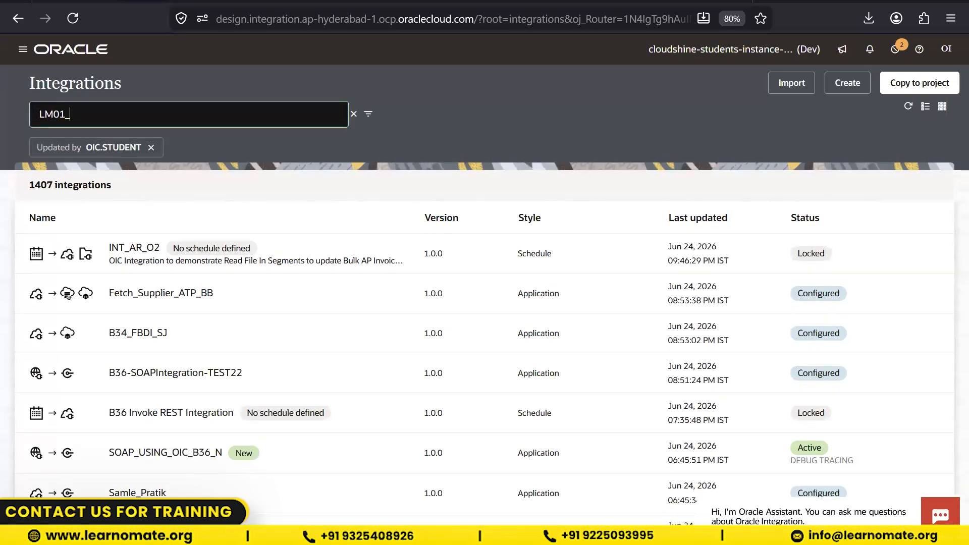
{"action": "type", "text": "OIC"}
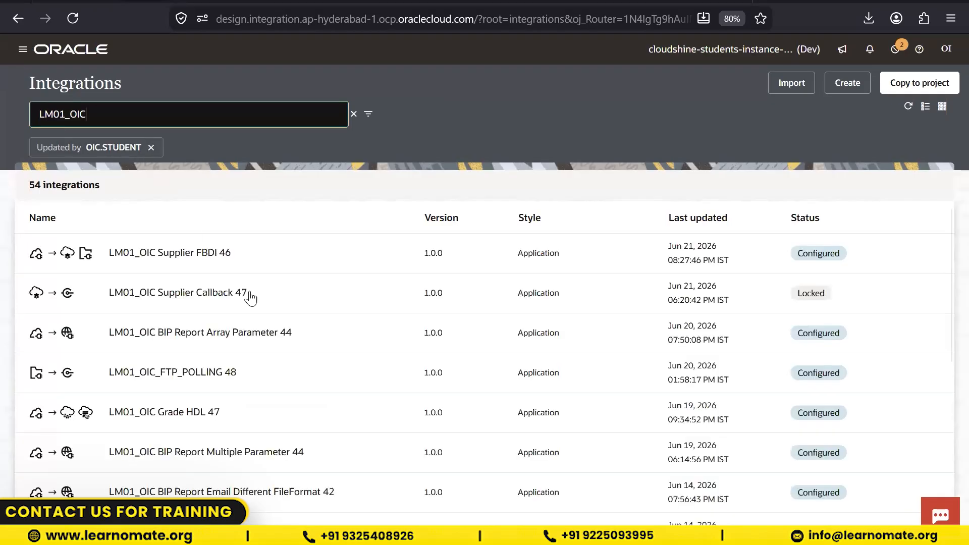
Look through the whole list of LM01_OIC integrations, examining the names, trigger and invoke types, styles and statuses
{"action": "scroll", "coordinate": [273, 365], "scroll_direction": "down", "scroll_amount": 7}
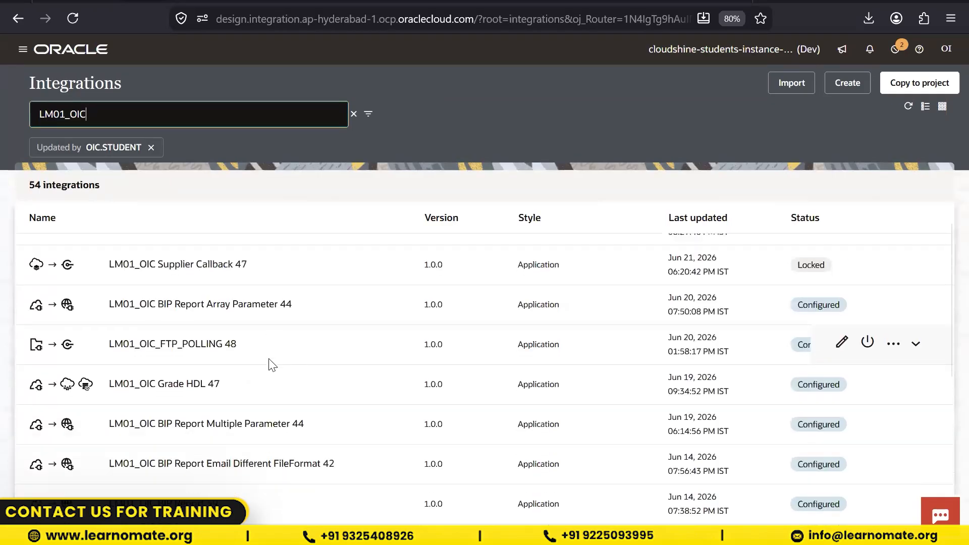
{"action": "scroll", "coordinate": [272, 364], "scroll_direction": "down", "scroll_amount": 15}
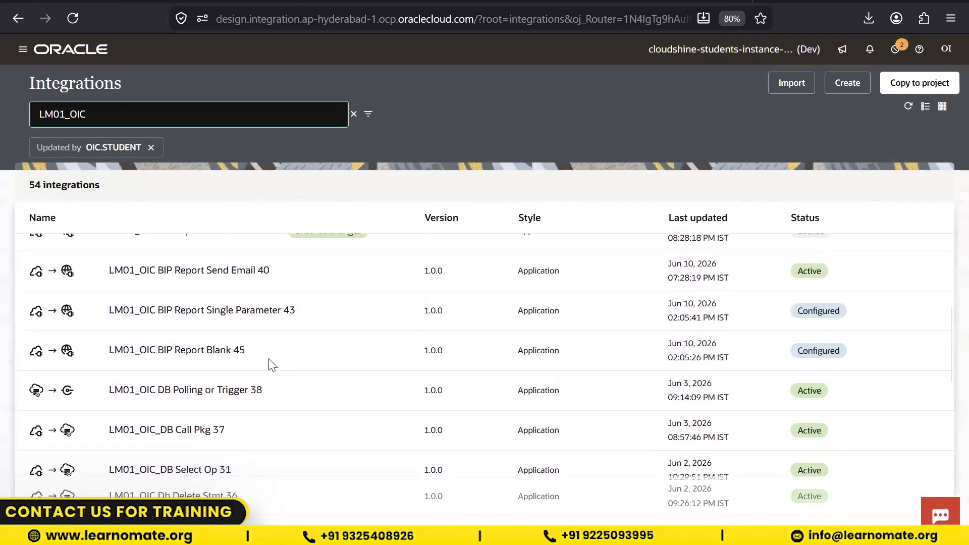
{"action": "scroll", "coordinate": [270, 364], "scroll_direction": "down", "scroll_amount": 12}
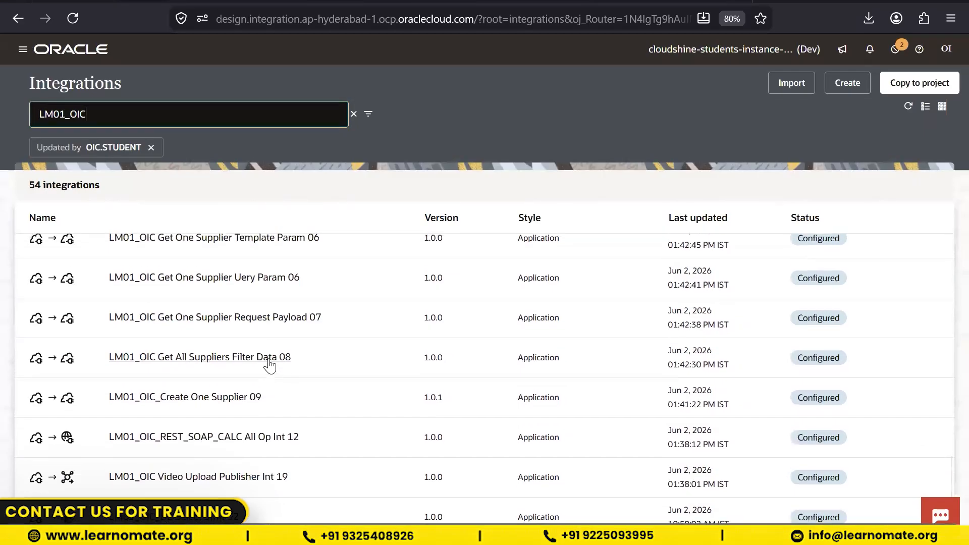
{"action": "scroll", "coordinate": [271, 363], "scroll_direction": "down", "scroll_amount": 2}
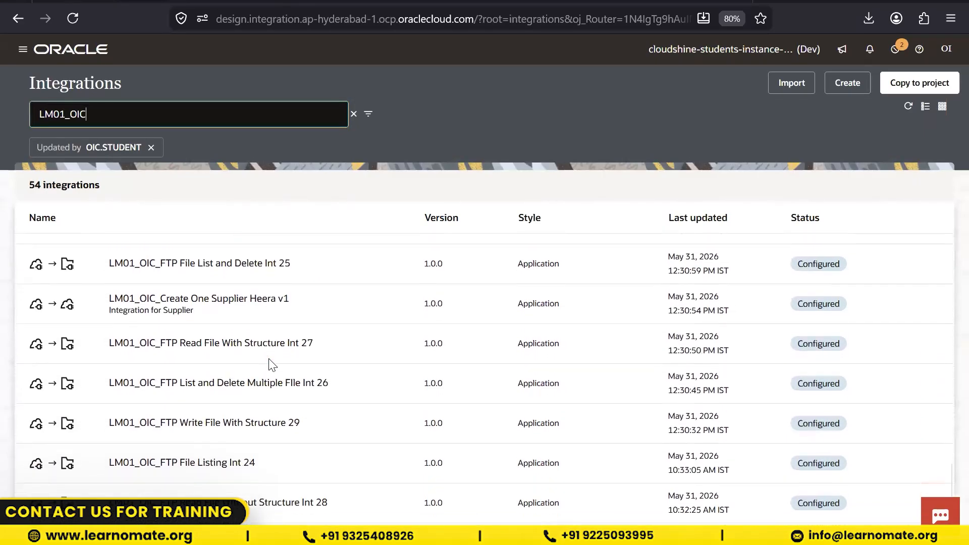
{"action": "scroll", "coordinate": [271, 364], "scroll_direction": "down", "scroll_amount": 3}
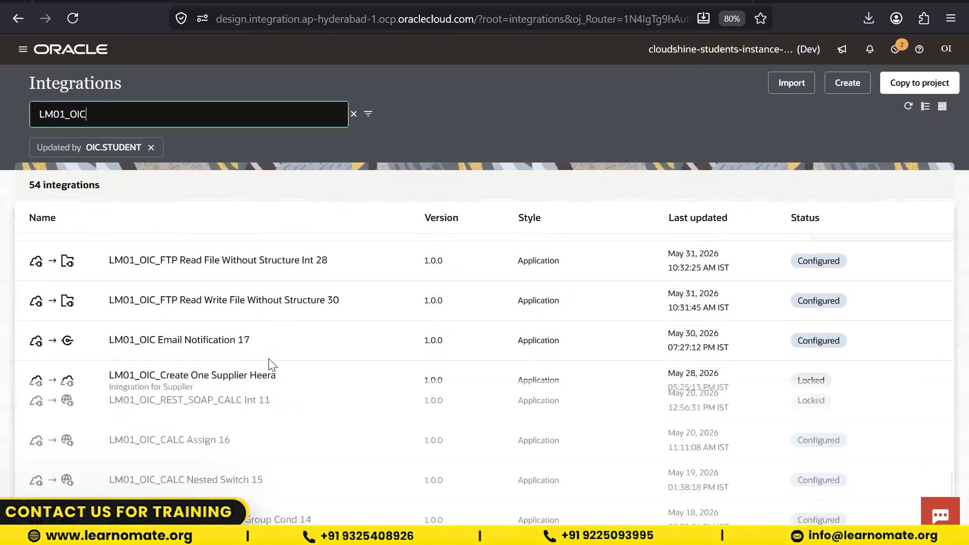
{"action": "scroll", "coordinate": [271, 364], "scroll_direction": "up", "scroll_amount": 12}
{"action": "scroll", "coordinate": [271, 363], "scroll_direction": "up", "scroll_amount": 10}
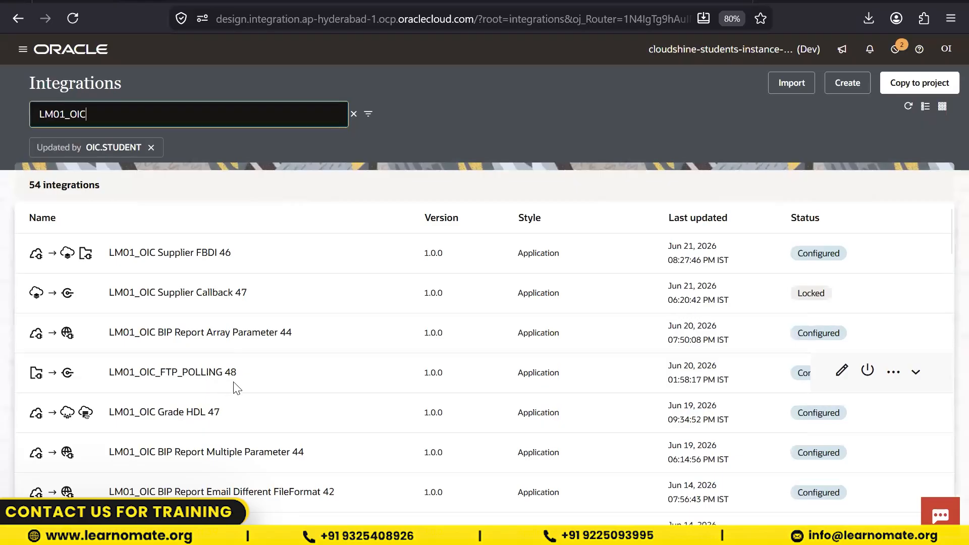
{"action": "scroll", "coordinate": [236, 386], "scroll_direction": "down", "scroll_amount": 3}
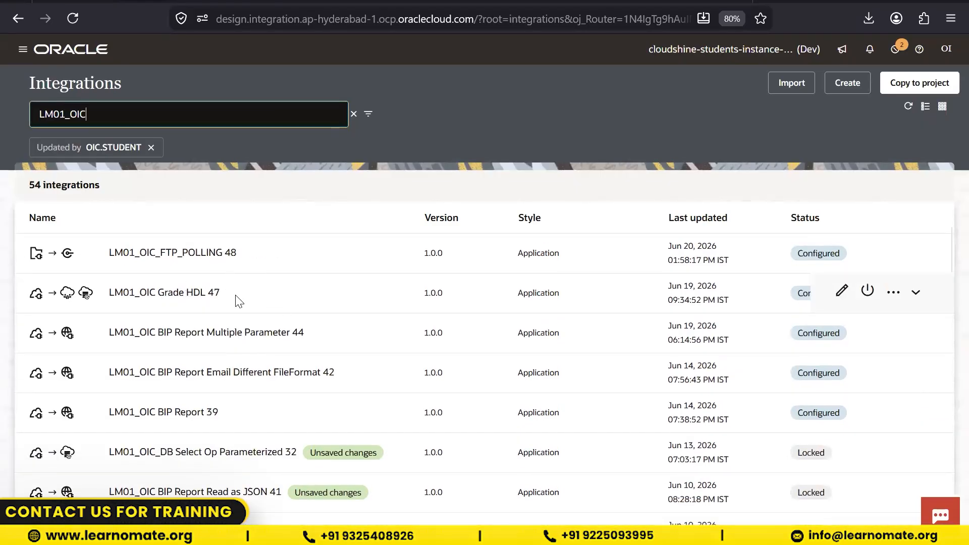
{"action": "scroll", "coordinate": [239, 301], "scroll_direction": "down", "scroll_amount": 1}
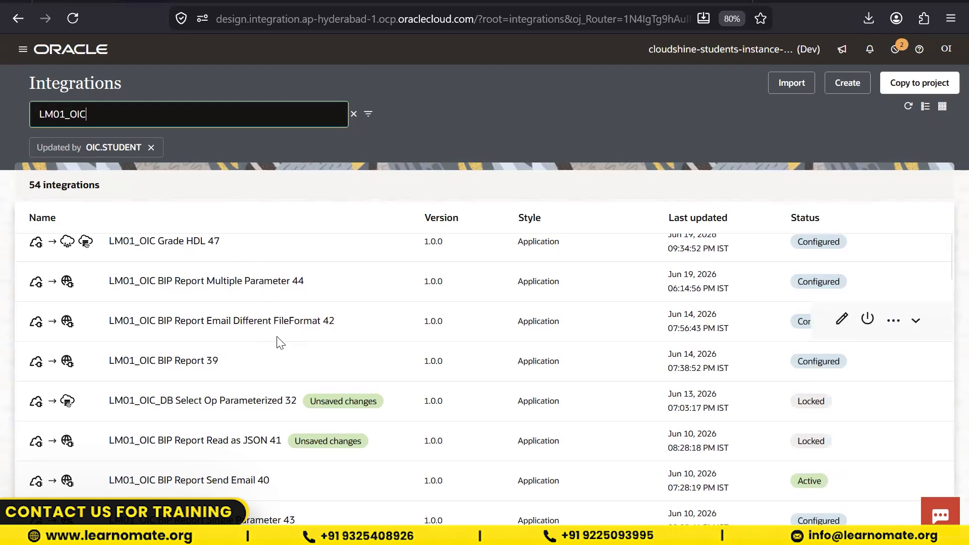
{"action": "scroll", "coordinate": [278, 342], "scroll_direction": "down", "scroll_amount": 1}
{"action": "scroll", "coordinate": [281, 343], "scroll_direction": "down", "scroll_amount": 2}
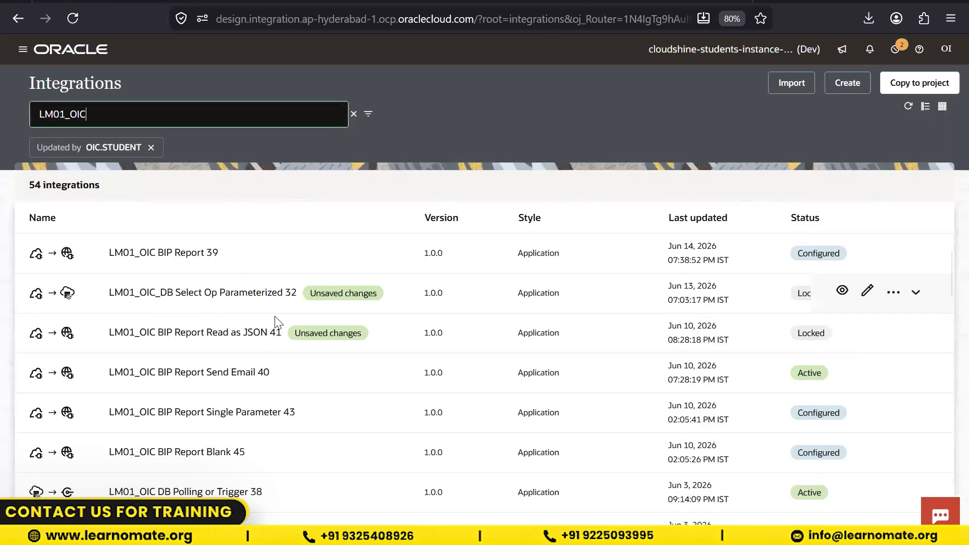
{"action": "scroll", "coordinate": [288, 364], "scroll_direction": "down", "scroll_amount": 3}
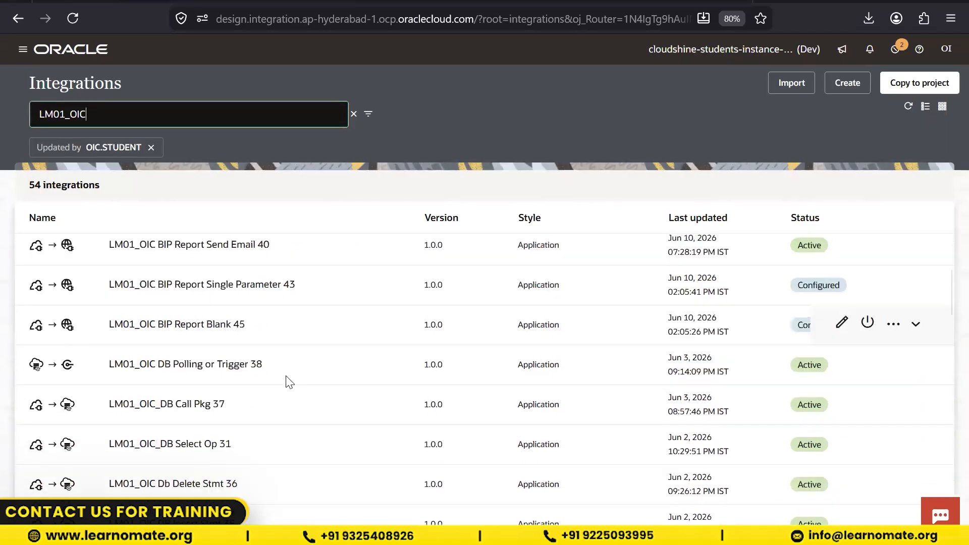
{"action": "scroll", "coordinate": [289, 382], "scroll_direction": "down", "scroll_amount": 5}
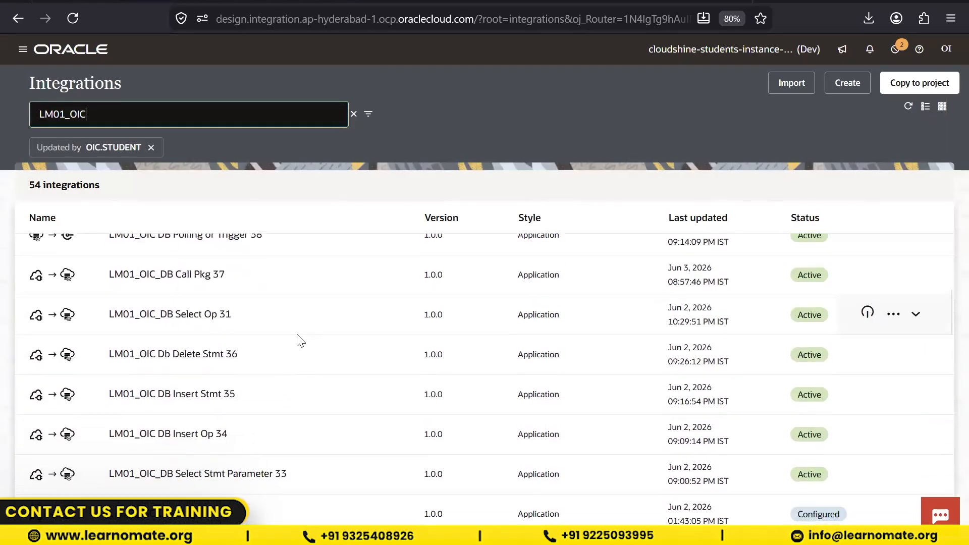
{"action": "scroll", "coordinate": [299, 339], "scroll_direction": "down", "scroll_amount": 3}
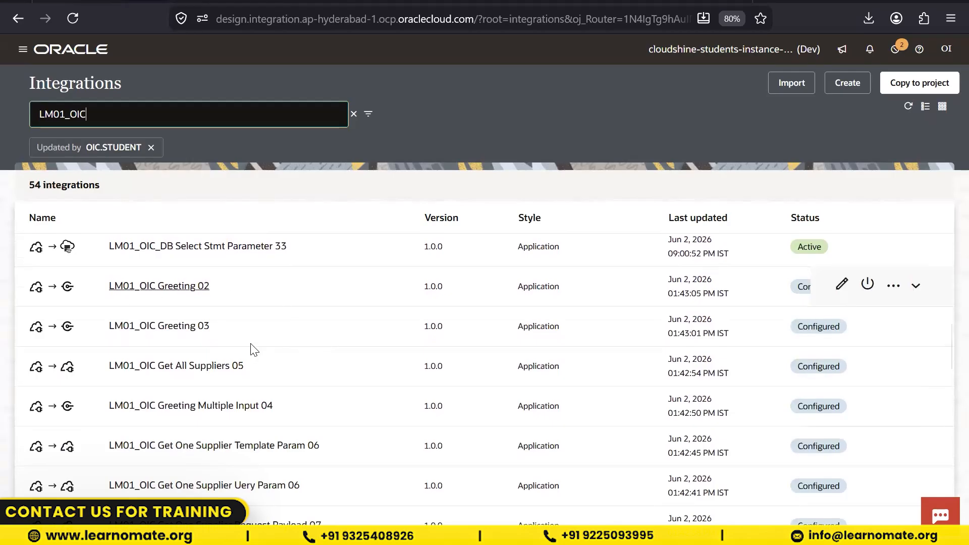
{"action": "scroll", "coordinate": [279, 335], "scroll_direction": "down", "scroll_amount": 1}
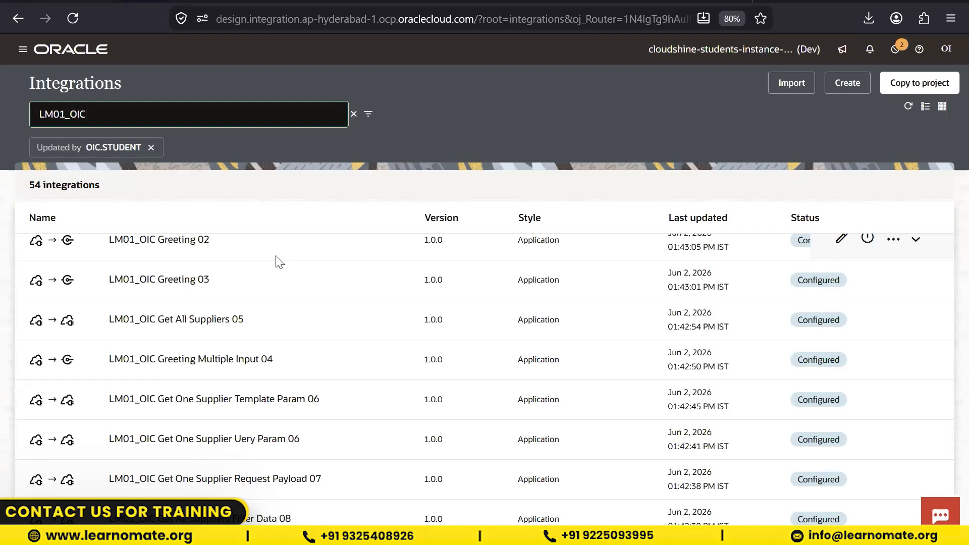
{"action": "scroll", "coordinate": [279, 262], "scroll_direction": "down", "scroll_amount": 2}
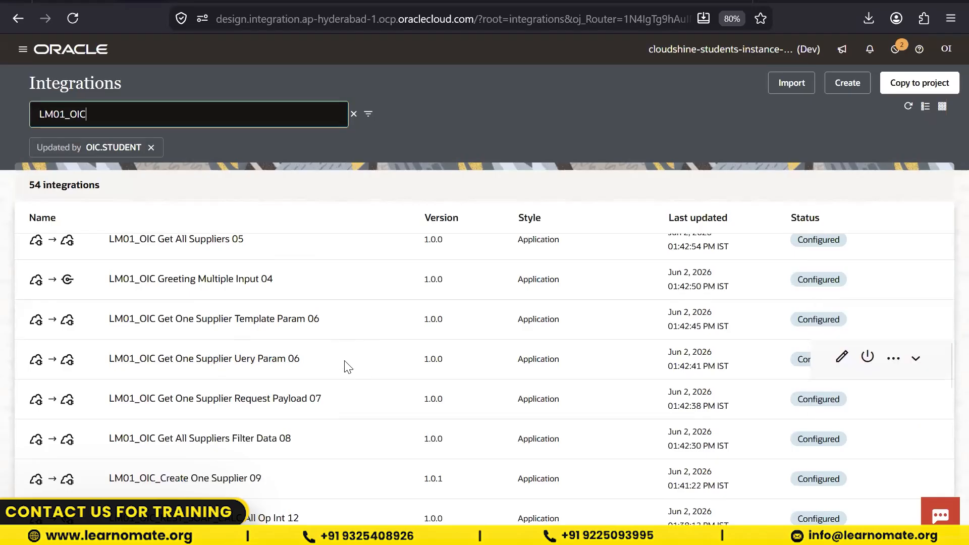
{"action": "scroll", "coordinate": [347, 367], "scroll_direction": "down", "scroll_amount": 3}
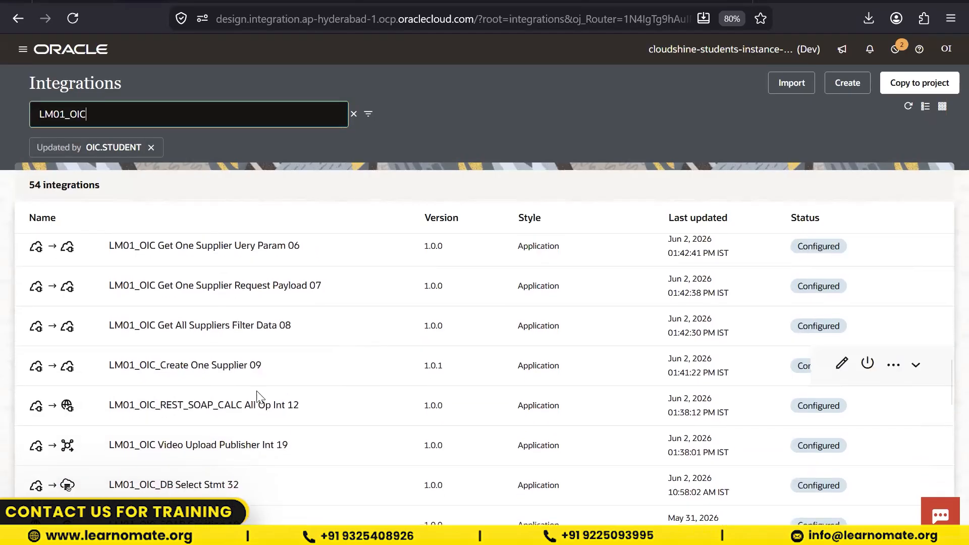
{"action": "scroll", "coordinate": [267, 422], "scroll_direction": "down", "scroll_amount": 3}
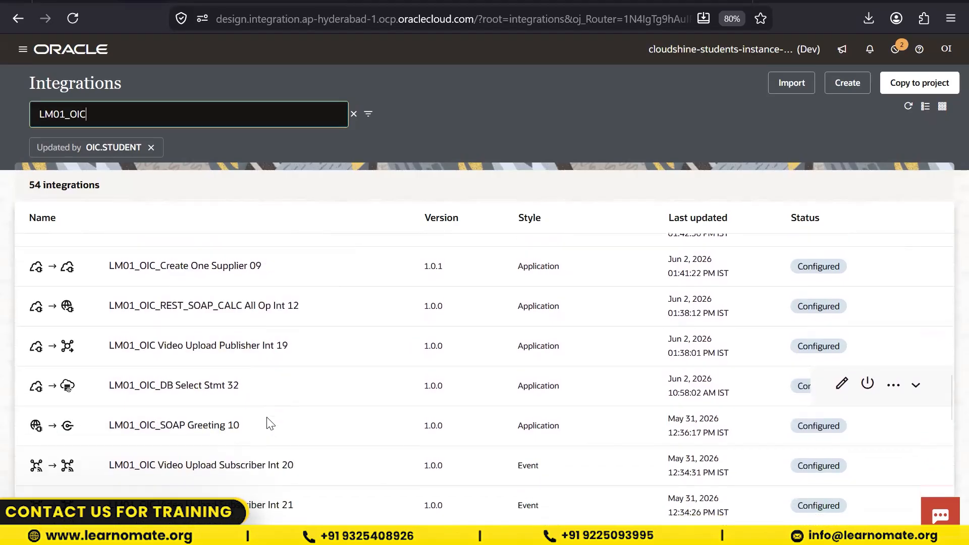
{"action": "scroll", "coordinate": [267, 422], "scroll_direction": "down", "scroll_amount": 3}
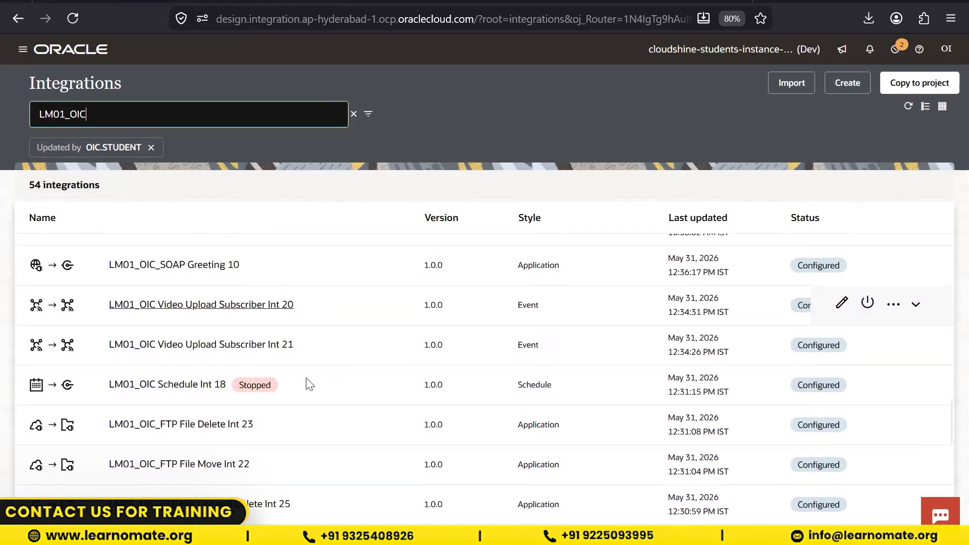
{"action": "scroll", "coordinate": [316, 385], "scroll_direction": "down", "scroll_amount": 2}
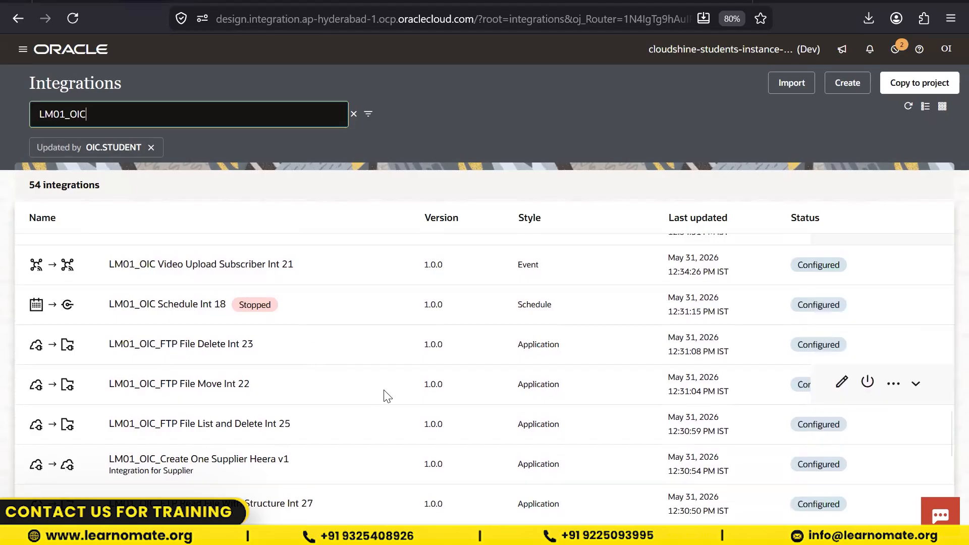
{"action": "scroll", "coordinate": [386, 397], "scroll_direction": "down", "scroll_amount": 9}
{"action": "scroll", "coordinate": [386, 396], "scroll_direction": "down", "scroll_amount": 4}
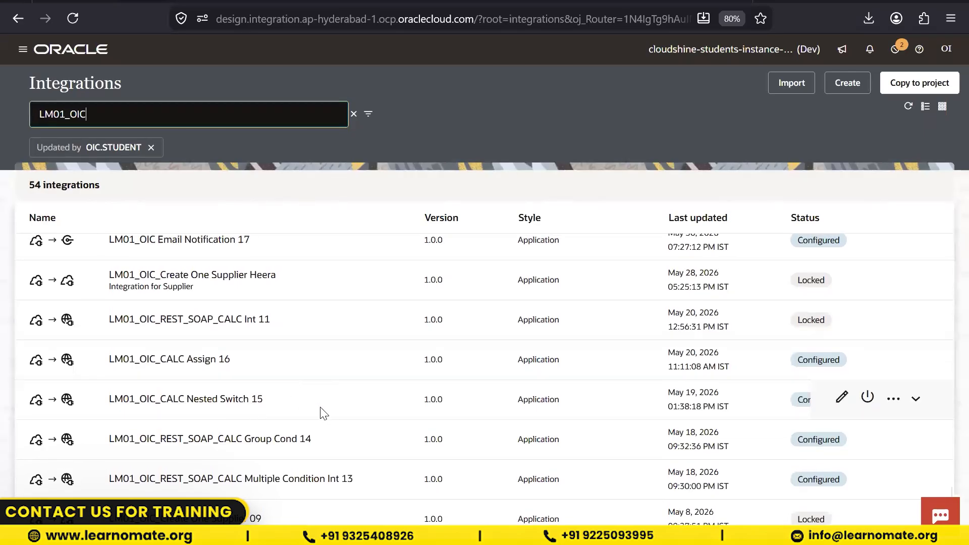
{"action": "scroll", "coordinate": [323, 413], "scroll_direction": "up", "scroll_amount": 15}
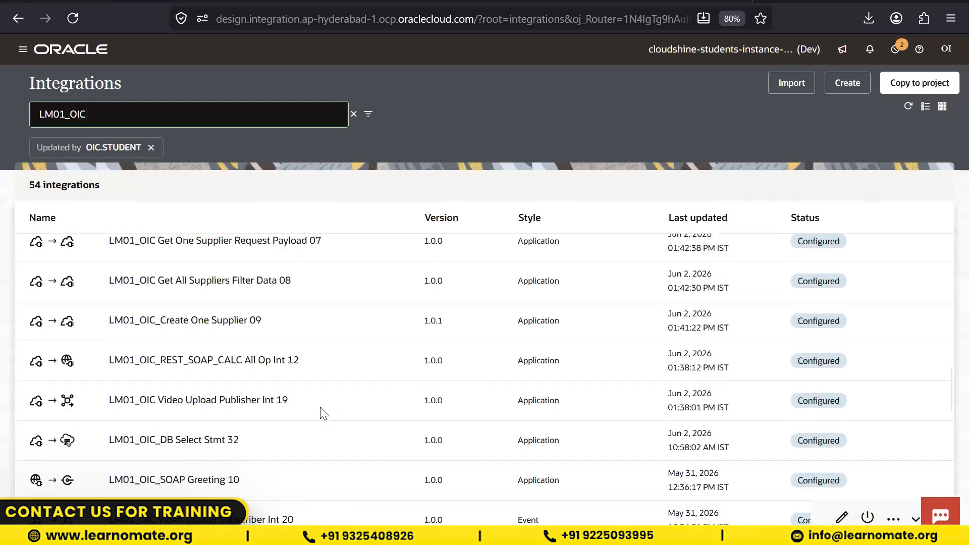
{"action": "scroll", "coordinate": [323, 412], "scroll_direction": "up", "scroll_amount": 4}
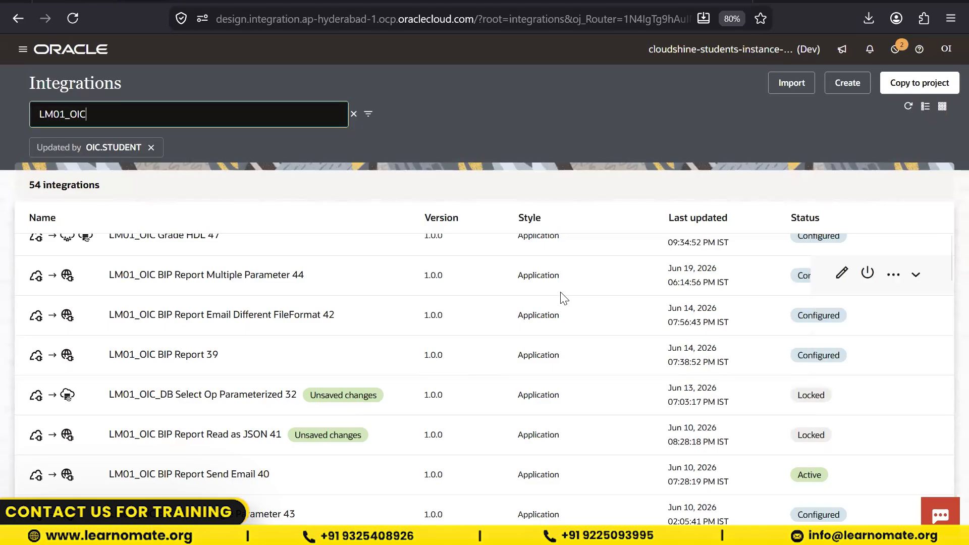
Open the Adapters page of the Design area and search the adapters for Oracle
{"action": "scroll", "coordinate": [563, 297], "scroll_direction": "up", "scroll_amount": 4}
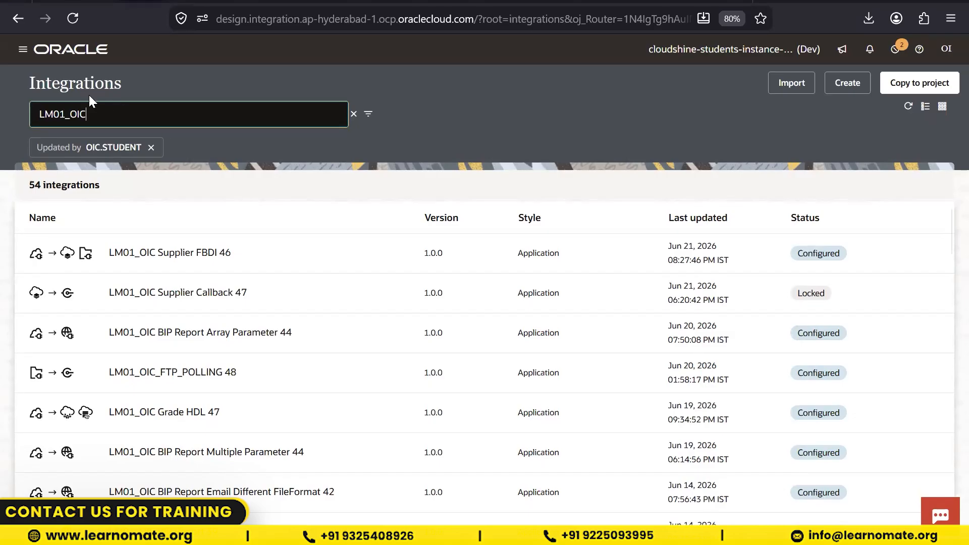
{"action": "left_click", "coordinate": [23, 56]}
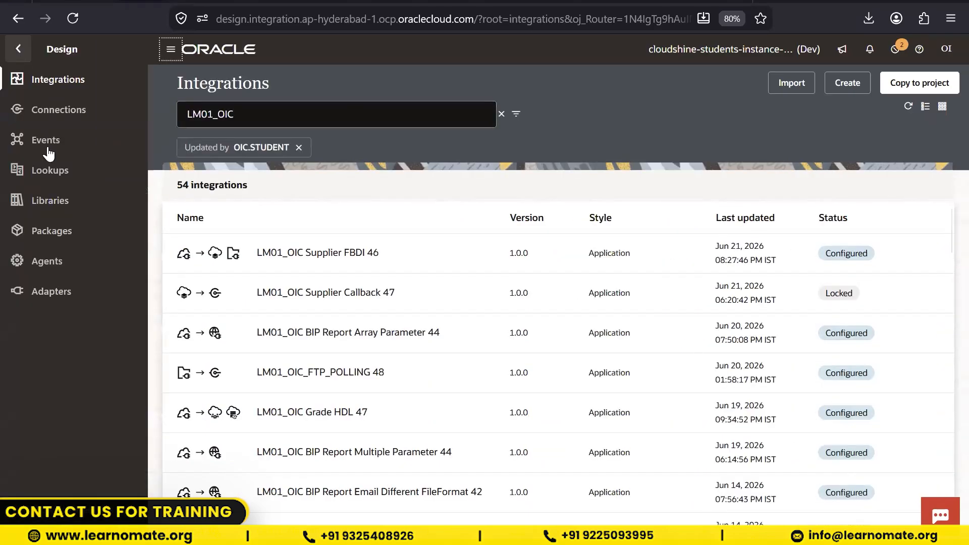
{"action": "left_click", "coordinate": [81, 302]}
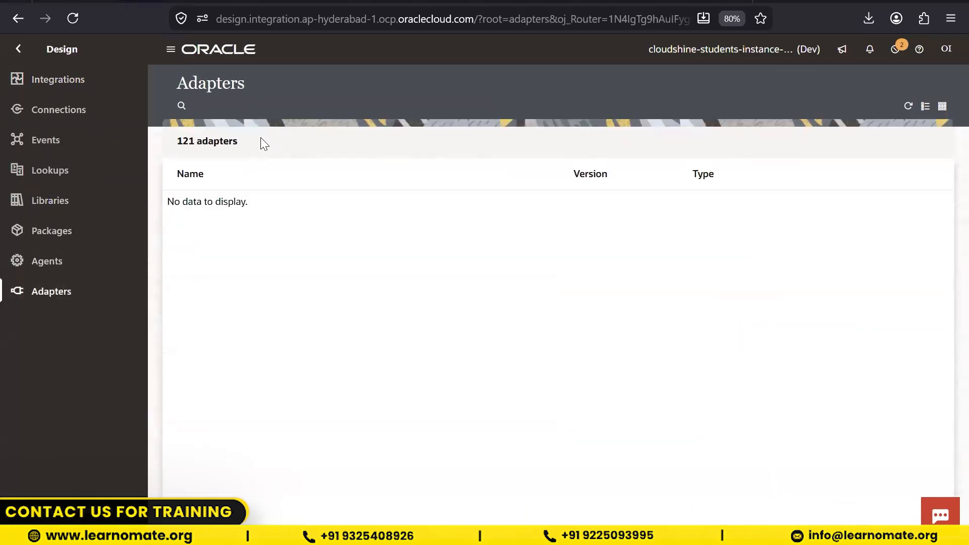
{"action": "left_click", "coordinate": [181, 108]}
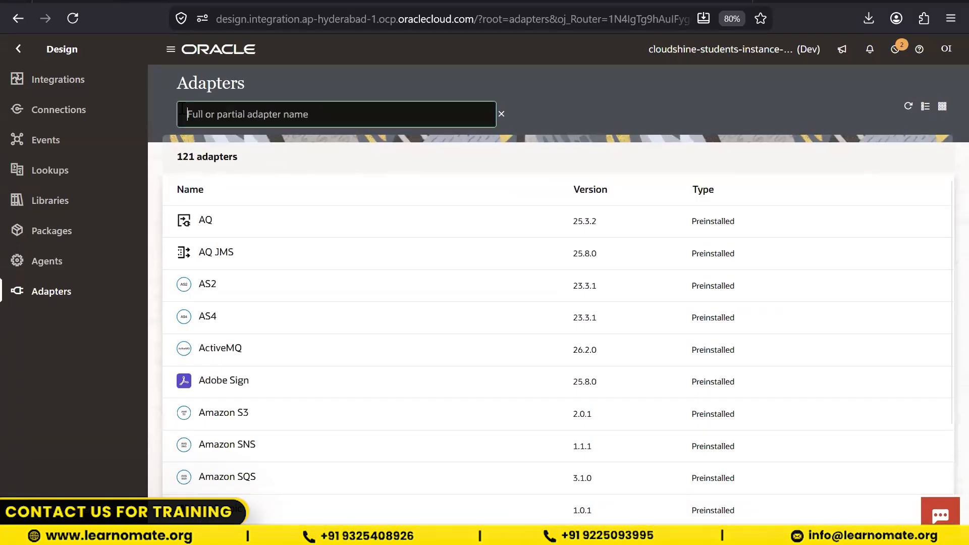
{"action": "type", "text": "Oracle"}
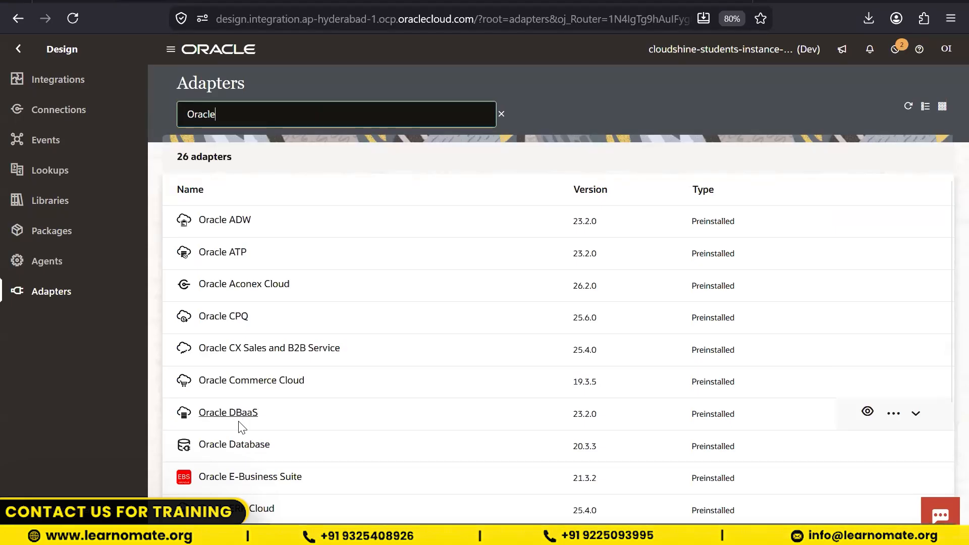
Look through the list of Oracle adapters, examining the cloud applications and databases they cover and their versions
{"action": "scroll", "coordinate": [240, 446], "scroll_direction": "down", "scroll_amount": 2}
{"action": "scroll", "coordinate": [239, 443], "scroll_direction": "down", "scroll_amount": 2}
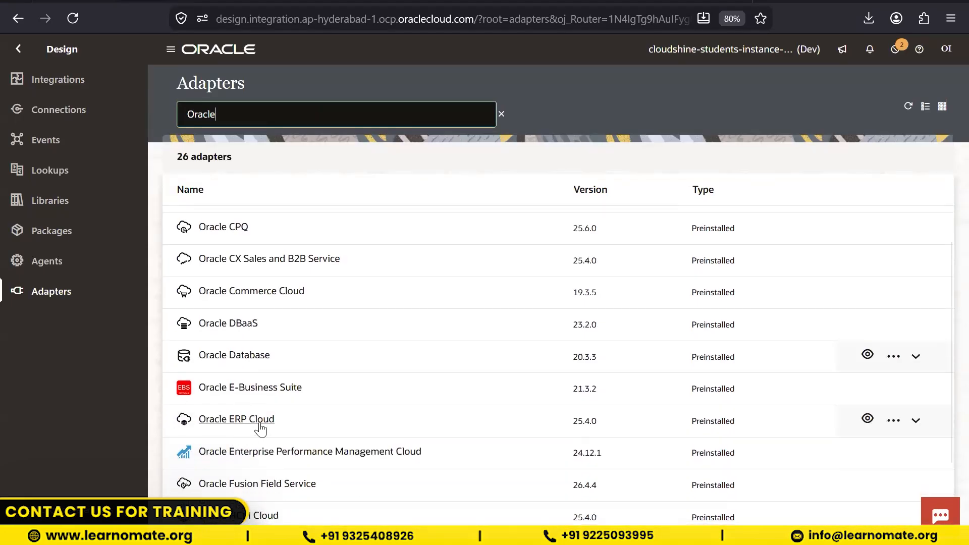
{"action": "scroll", "coordinate": [224, 481], "scroll_direction": "down", "scroll_amount": 2}
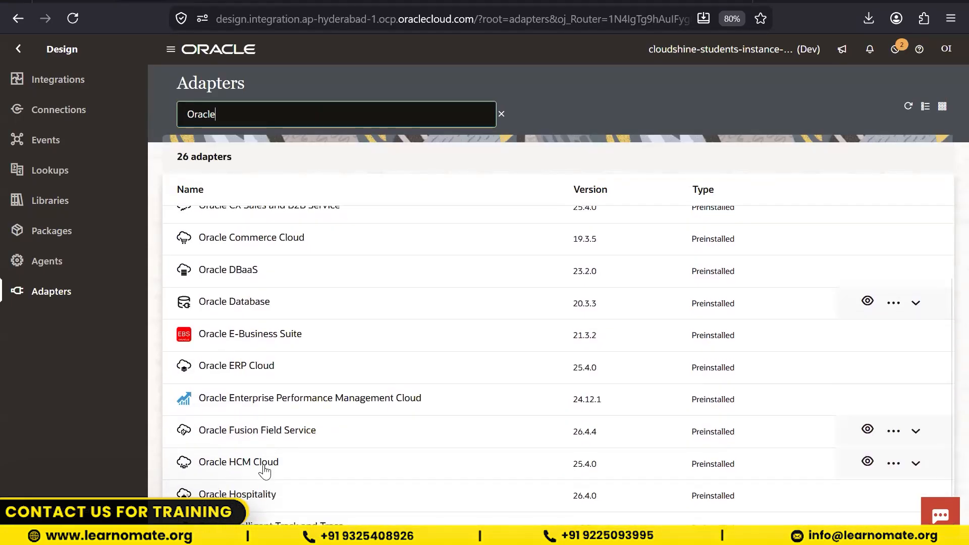
{"action": "scroll", "coordinate": [263, 497], "scroll_direction": "down", "scroll_amount": 2}
{"action": "scroll", "coordinate": [259, 508], "scroll_direction": "down", "scroll_amount": 1}
{"action": "scroll", "coordinate": [260, 509], "scroll_direction": "up", "scroll_amount": 2}
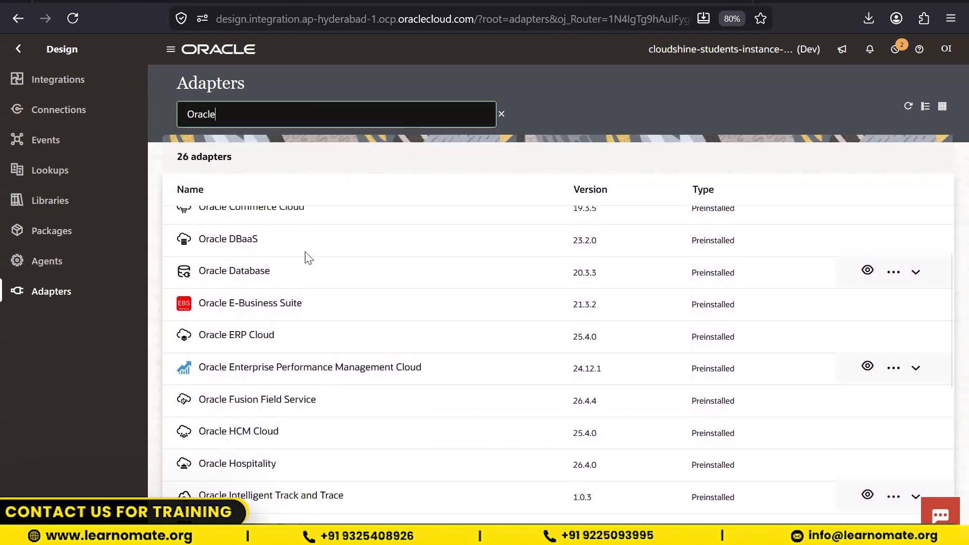
{"action": "scroll", "coordinate": [302, 386], "scroll_direction": "up", "scroll_amount": 3}
{"action": "scroll", "coordinate": [296, 384], "scroll_direction": "up", "scroll_amount": 3}
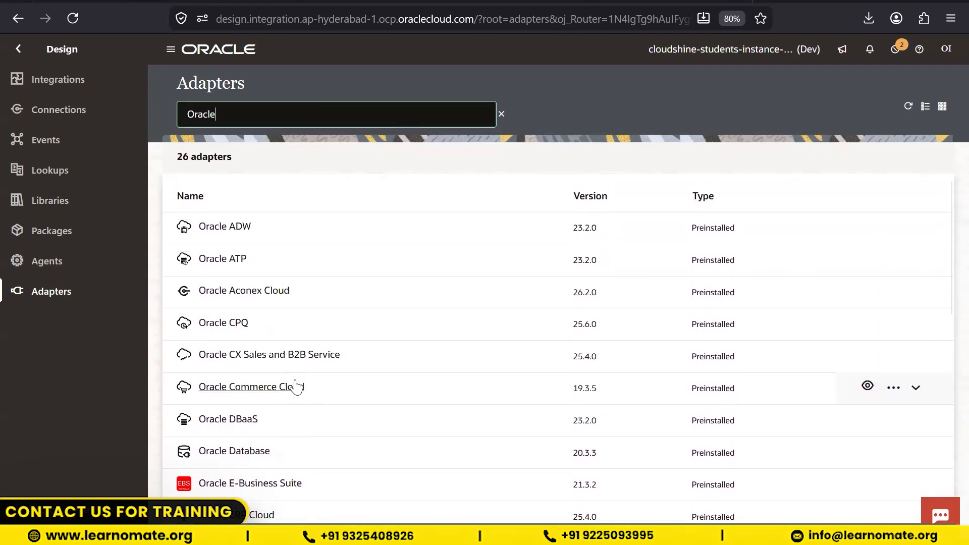
Search the adapters for Sales and, as a second search, for Work
{"action": "double_click", "coordinate": [180, 116]}
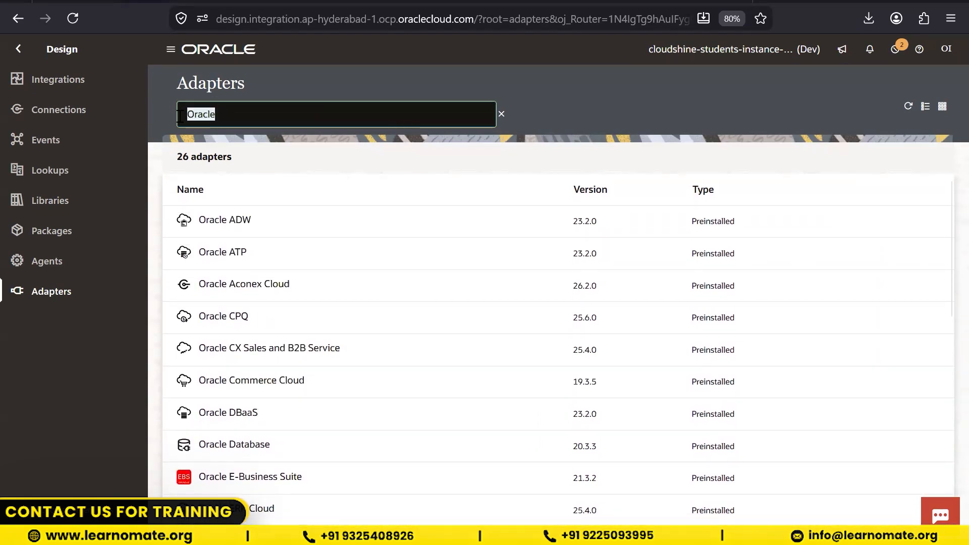
{"action": "type", "text": "Sales"}
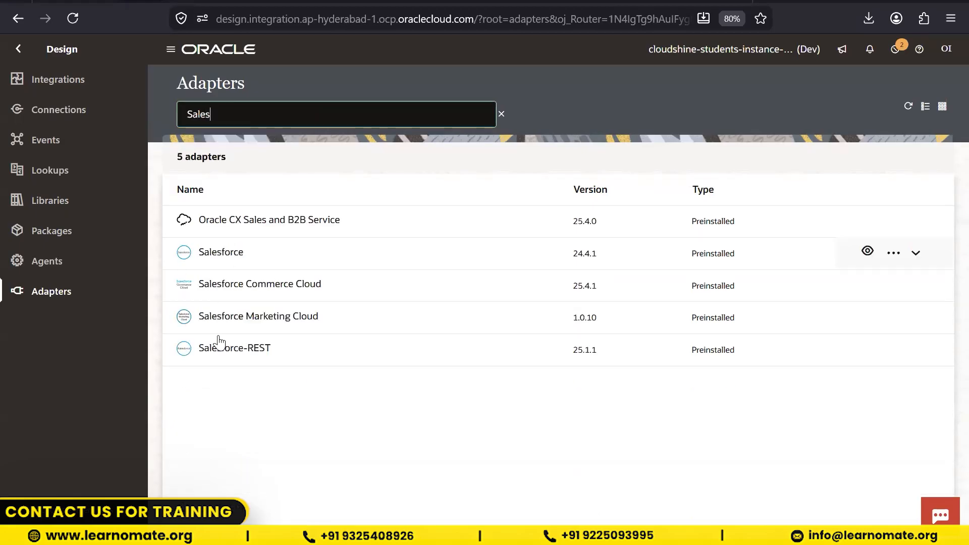
{"action": "double_click", "coordinate": [200, 115]}
{"action": "type", "text": "Work"}
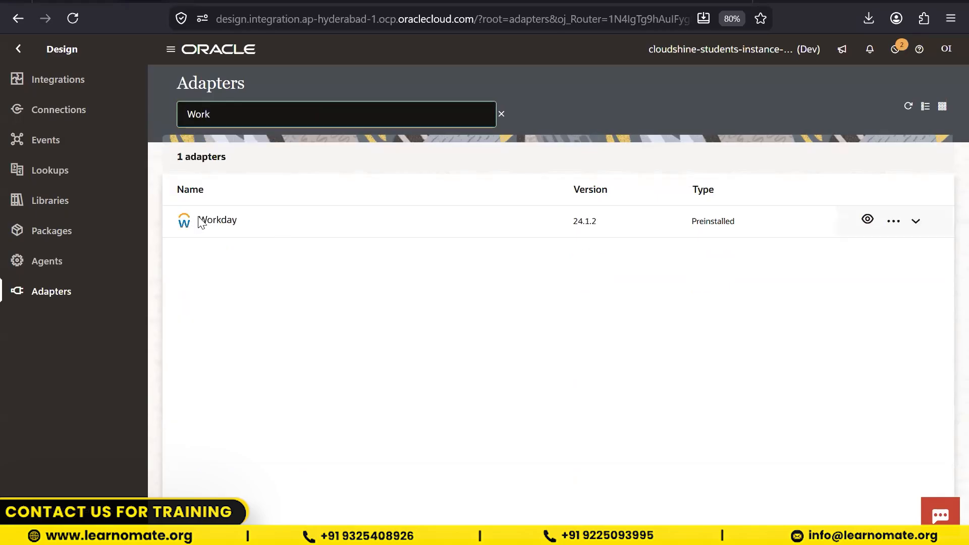
Clear the adapter search text to list all adapters again
{"action": "key", "text": "BackSpace"}
{"action": "key", "text": "BackSpace"}
{"action": "key", "text": "BackSpace"}
{"action": "key", "text": "BackSpace"}
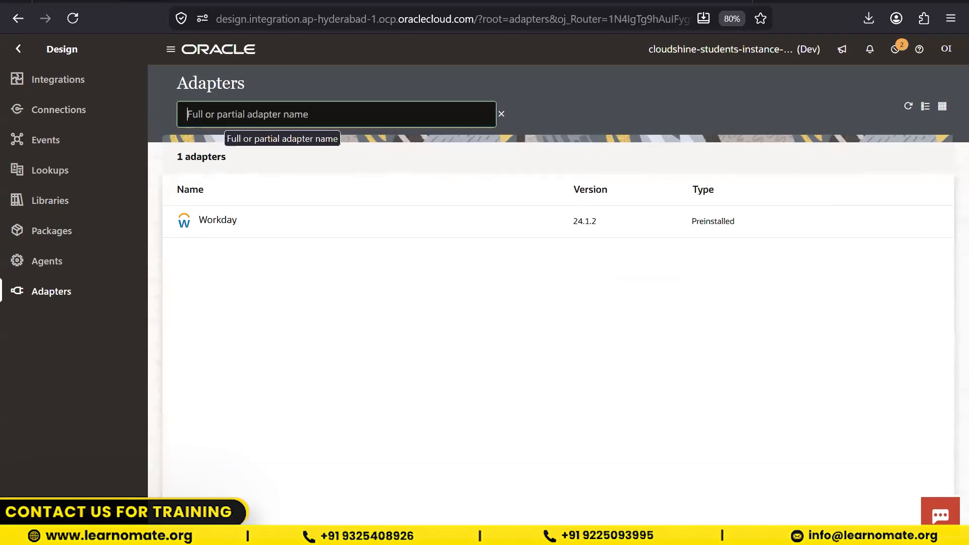
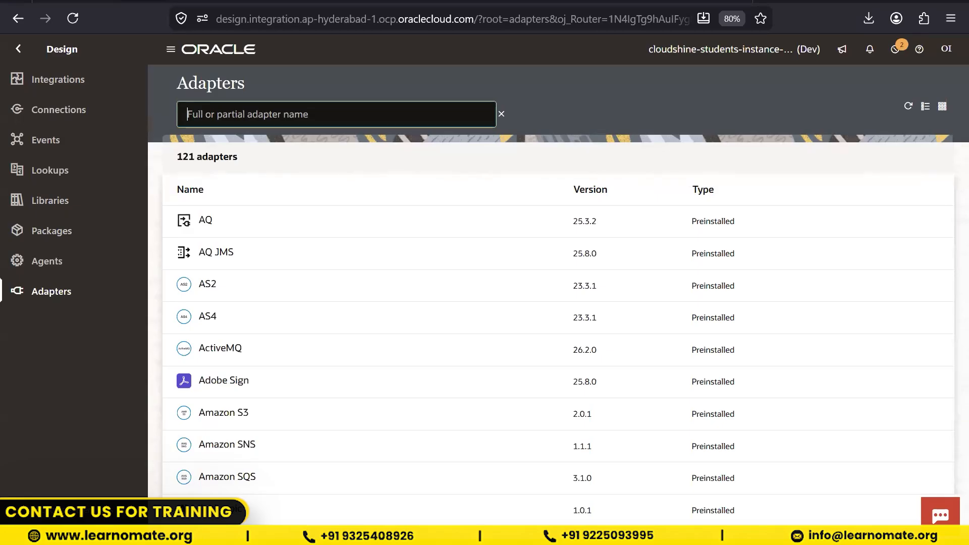
{"action": "left_click", "coordinate": [213, 51]}
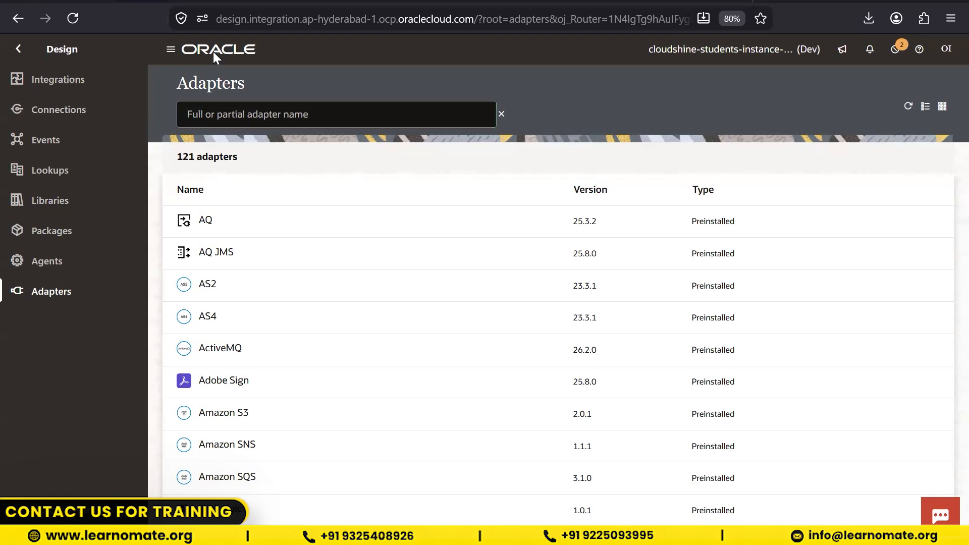